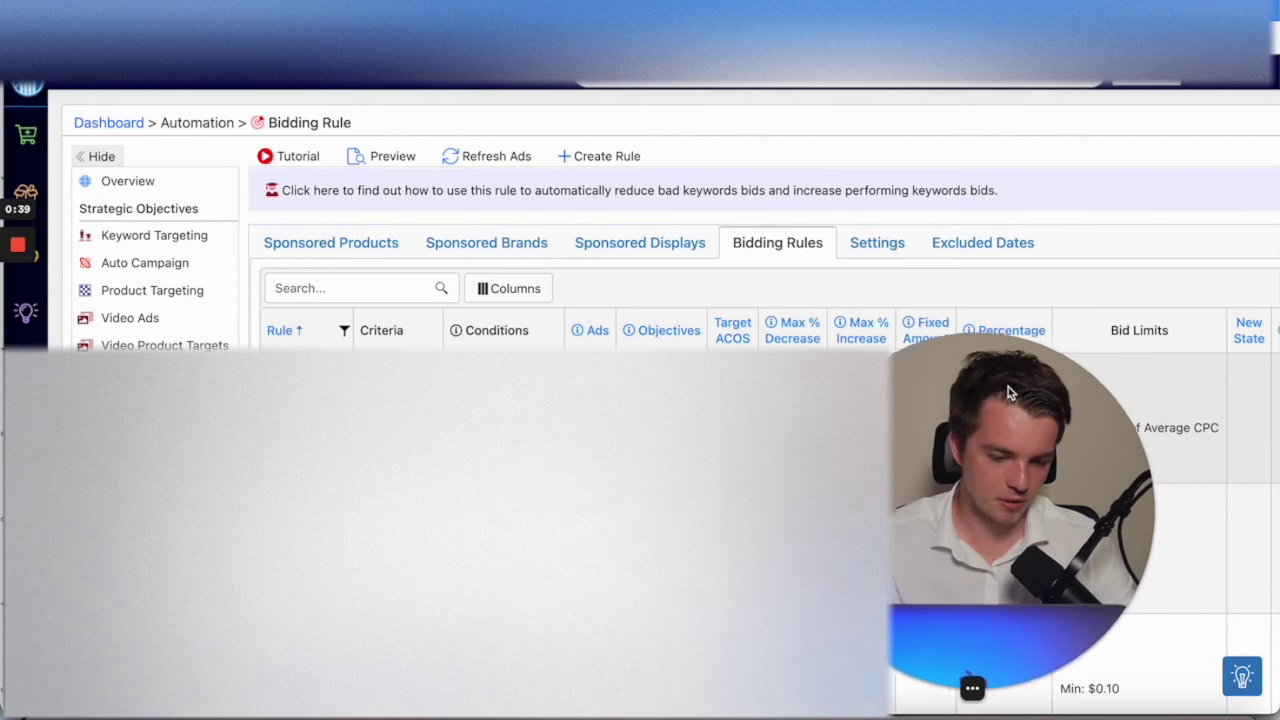
Scroll the Bidding Rules table right to Priority, Days and Action, and open the first rule's edit form.
scroll(1197, 376, right, 5)
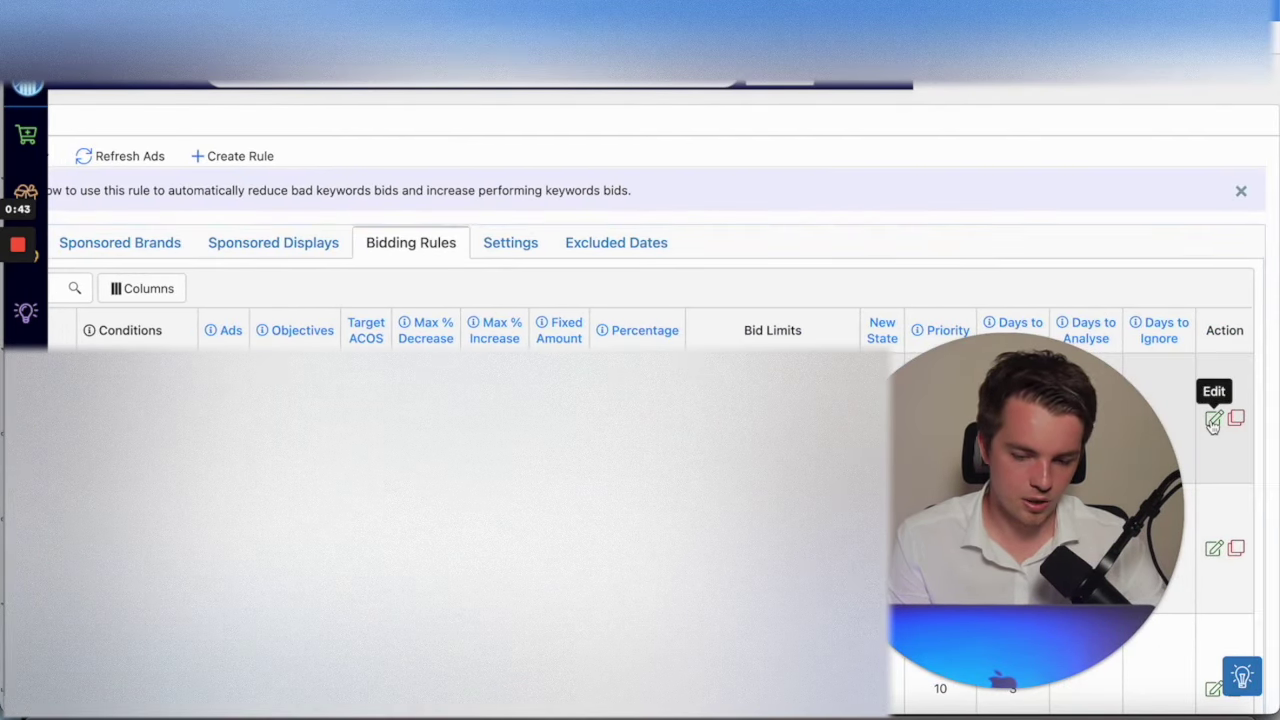
click(1213, 420)
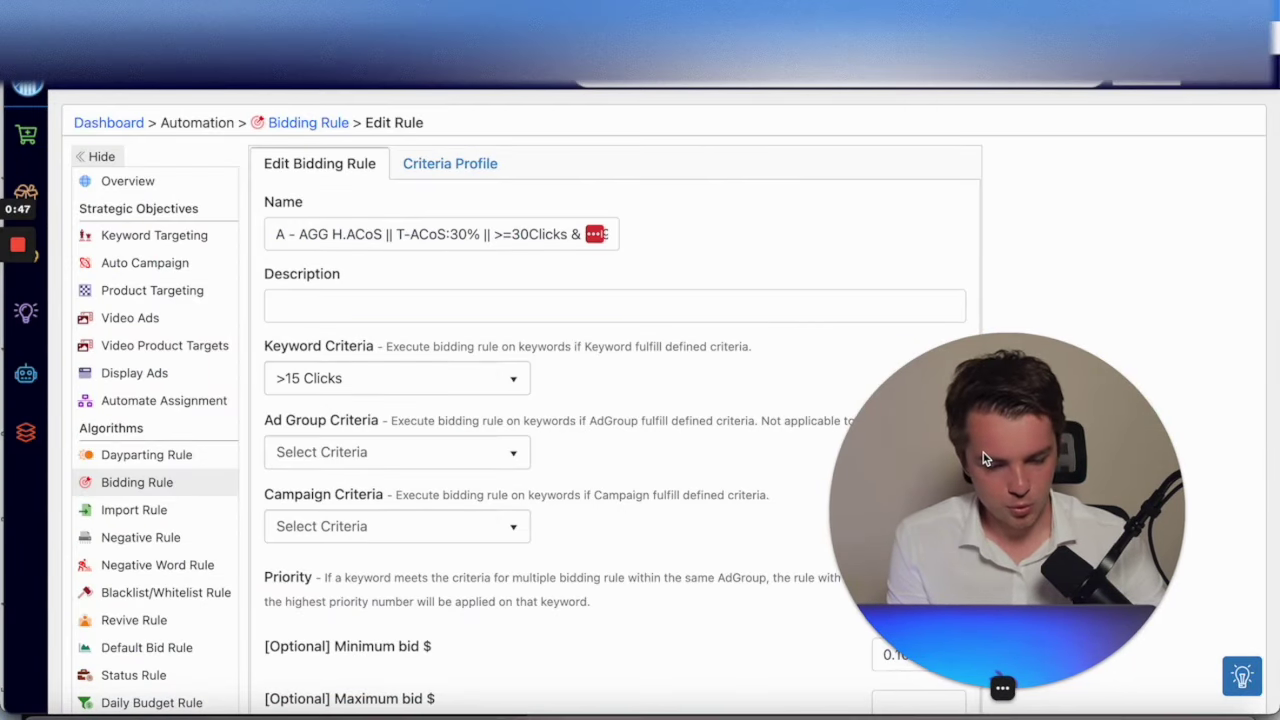
Check the first rule's >15 Clicks keyword criteria choices, then go to the criteria profiles list.
drag(980, 460, 1060, 452)
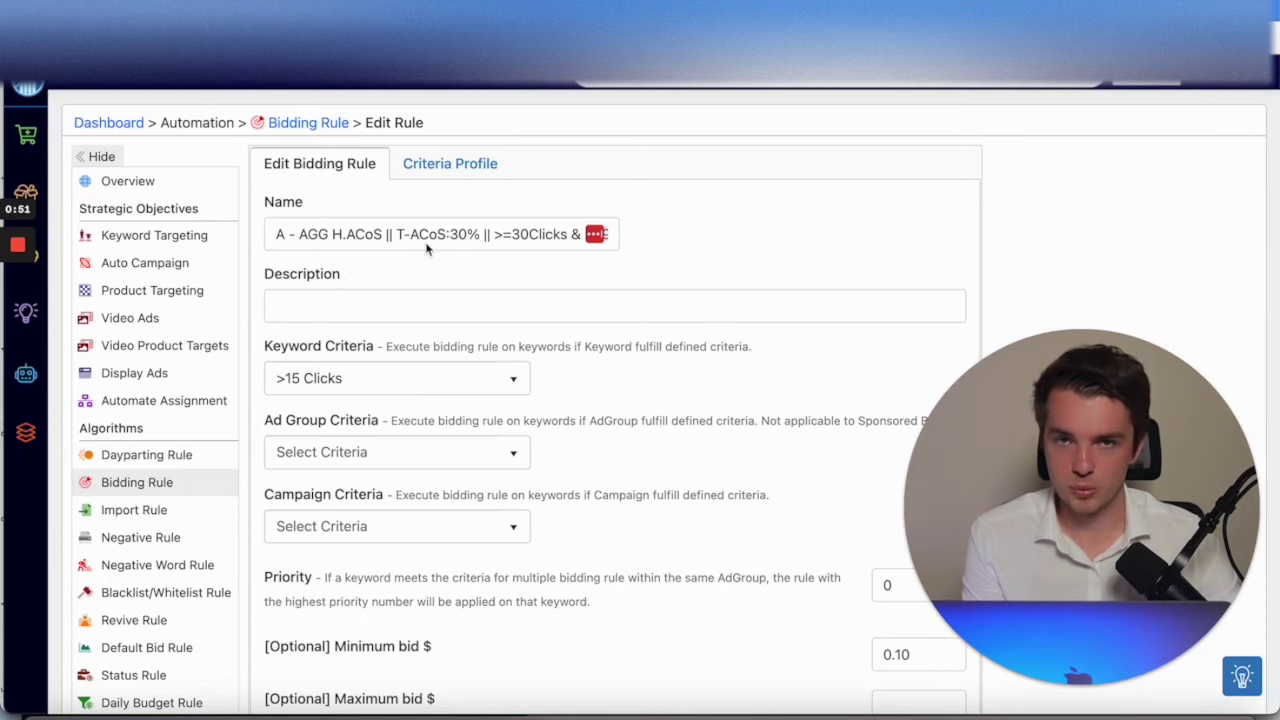
scroll(427, 248, down, 3)
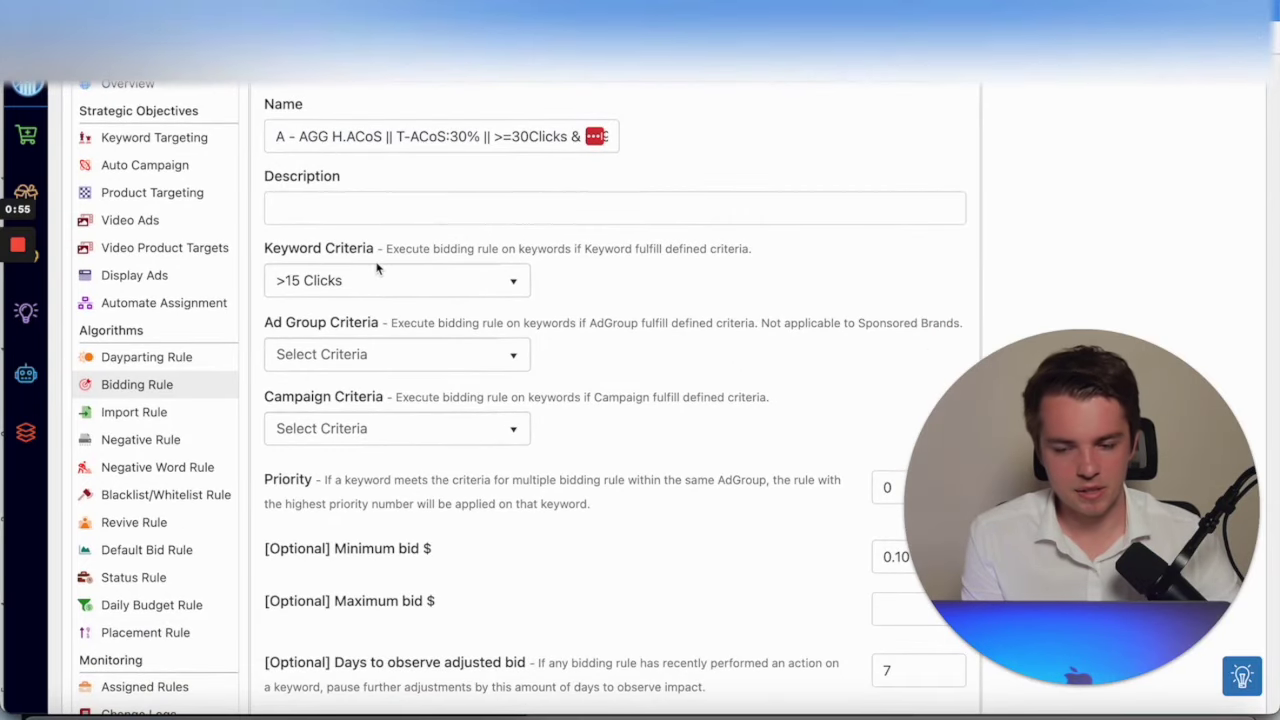
click(387, 285)
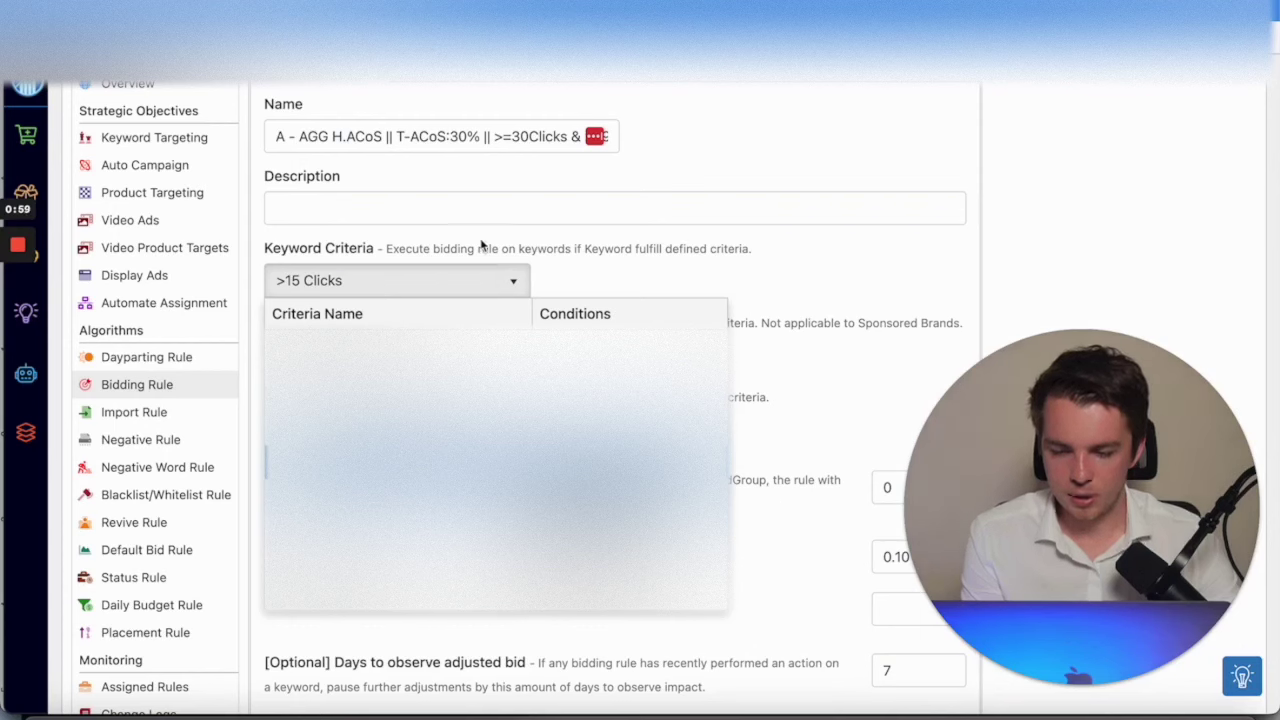
click(479, 245)
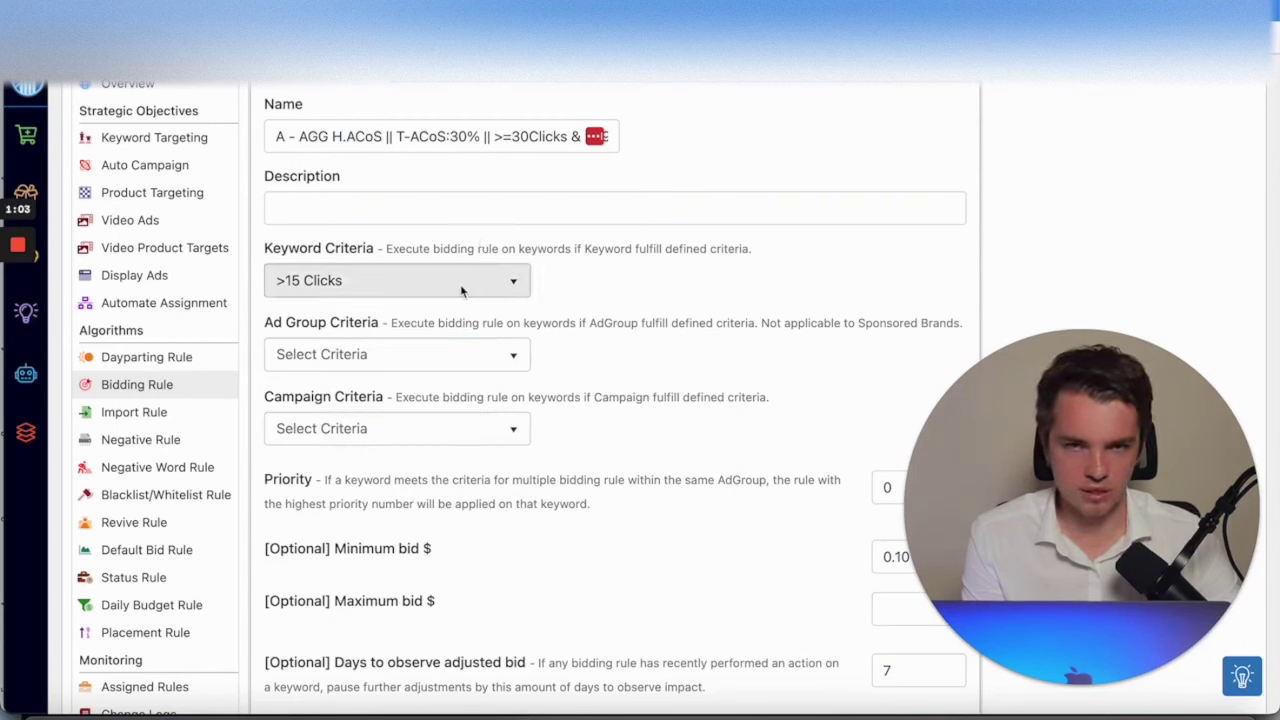
click(462, 86)
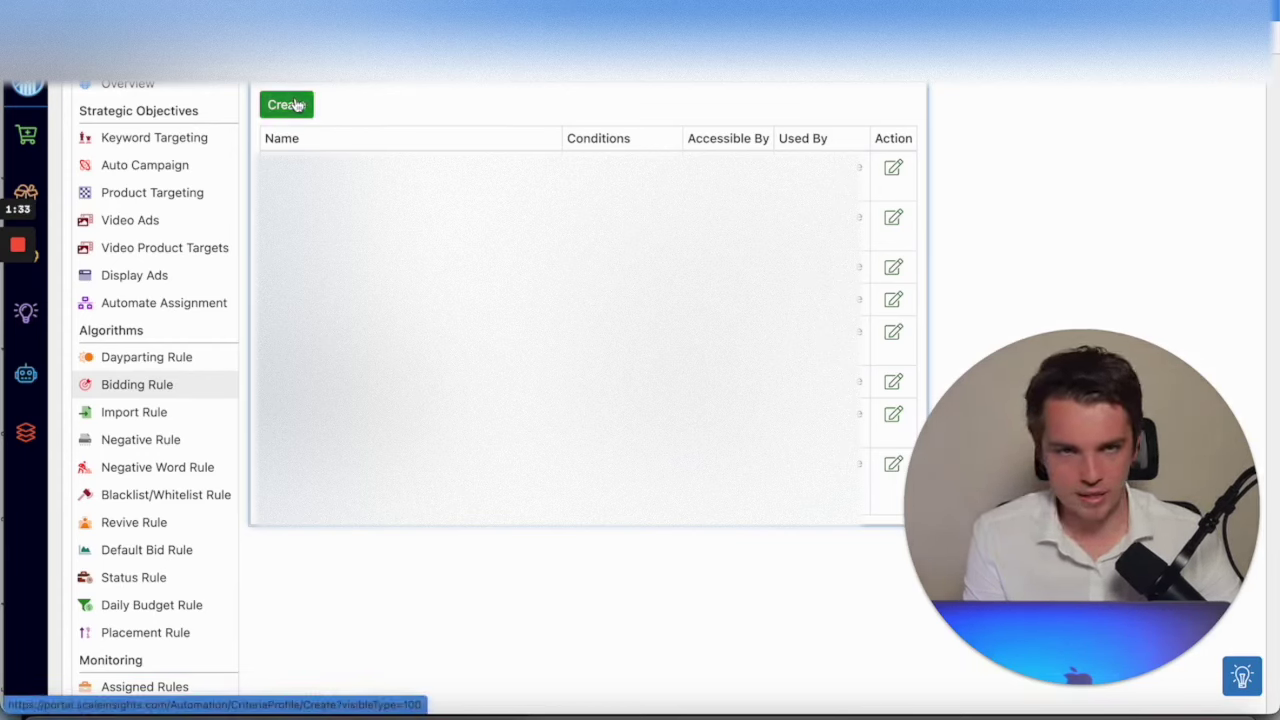
Open an empty Create Criteria Profile form from the Criteria Profile tab.
click(296, 105)
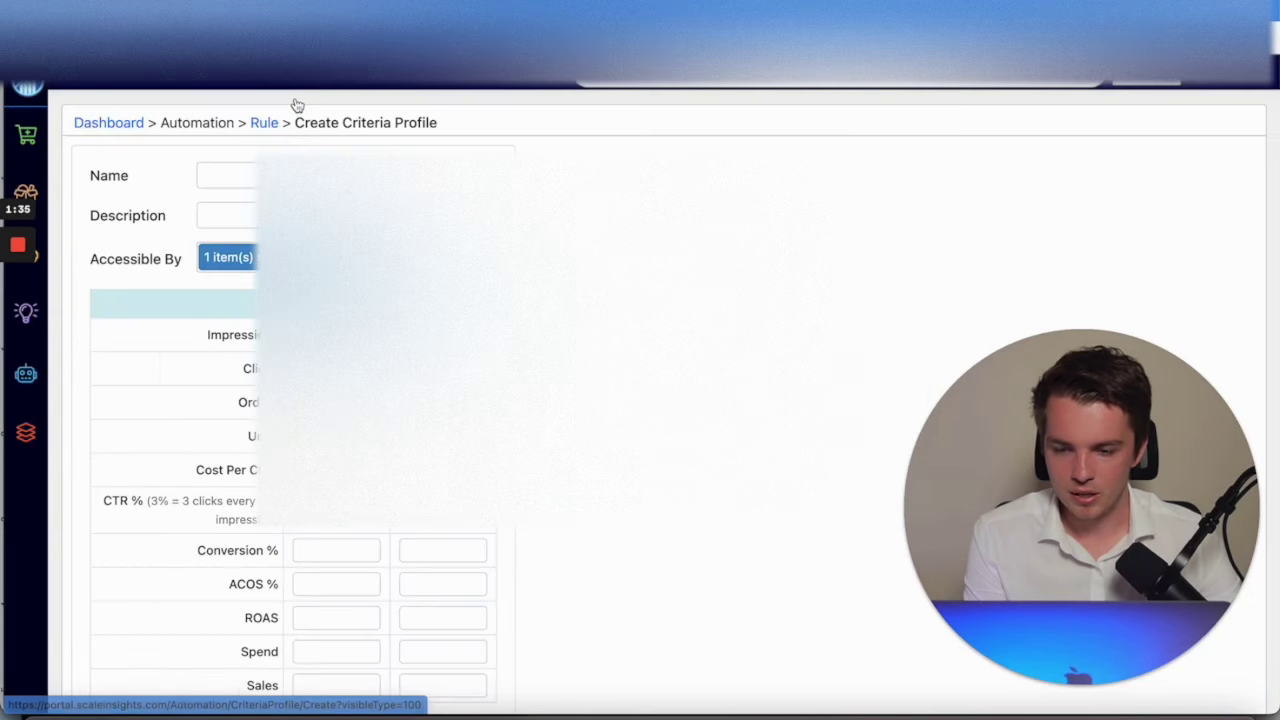
Enter 100 for Impressions At Least and 2 for Clicks At Most in the new profile.
scroll(362, 330, down, 3)
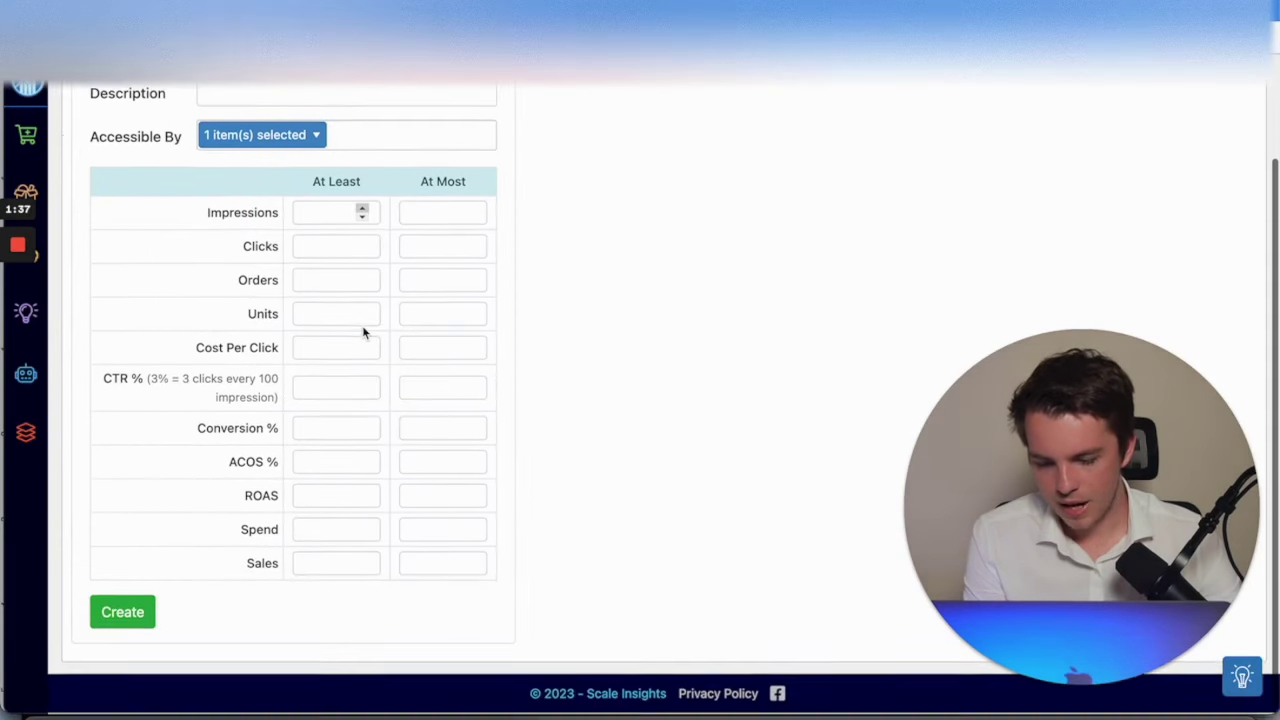
click(326, 216)
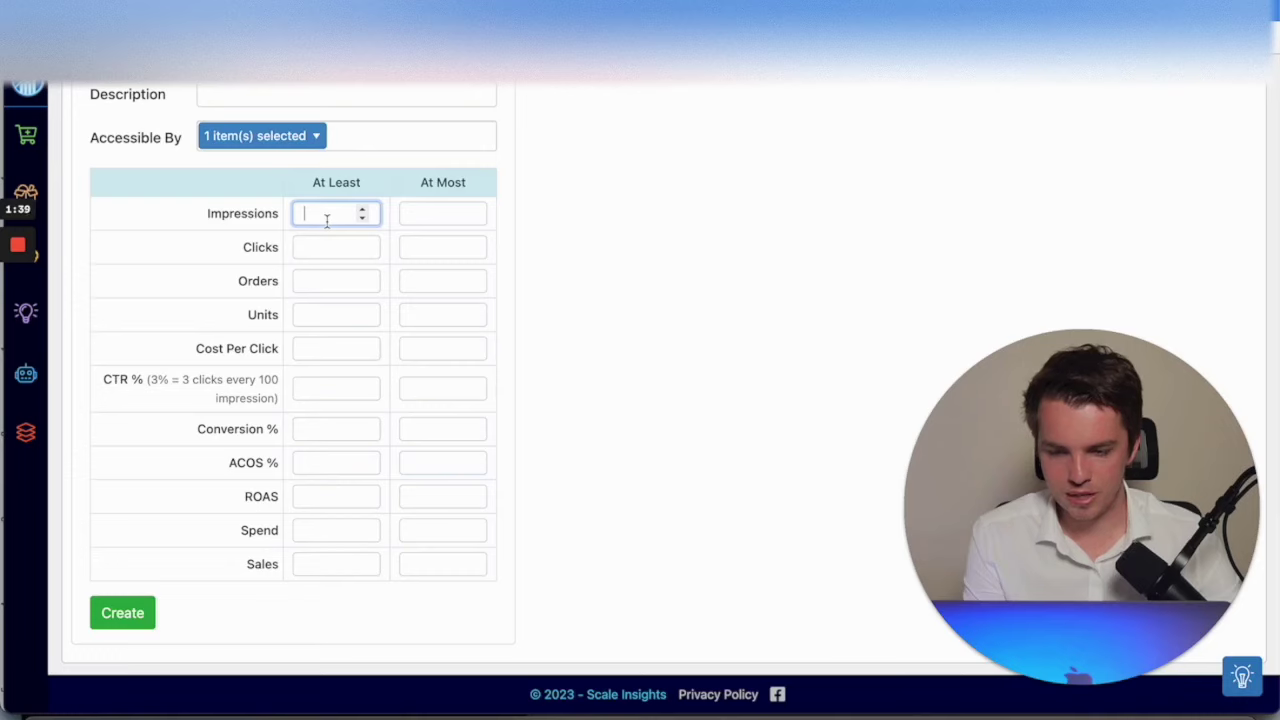
text(1000)
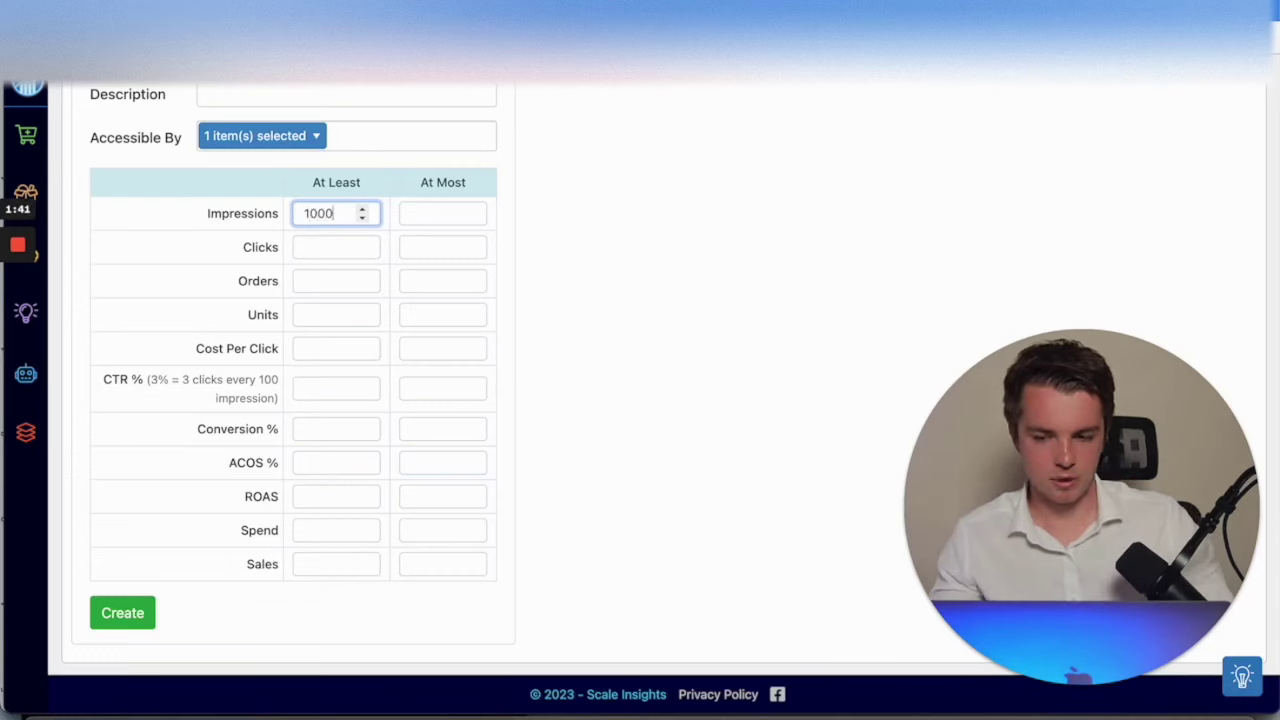
key(BackSpace)
click(323, 252)
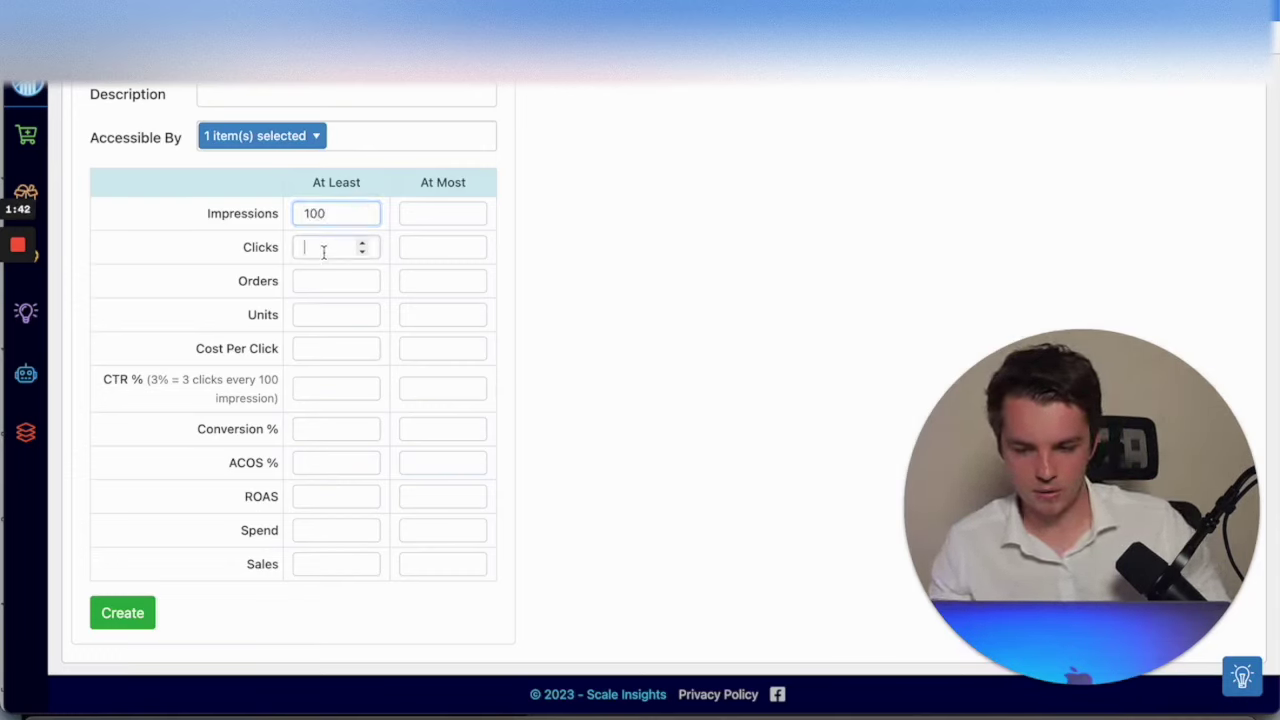
click(433, 253)
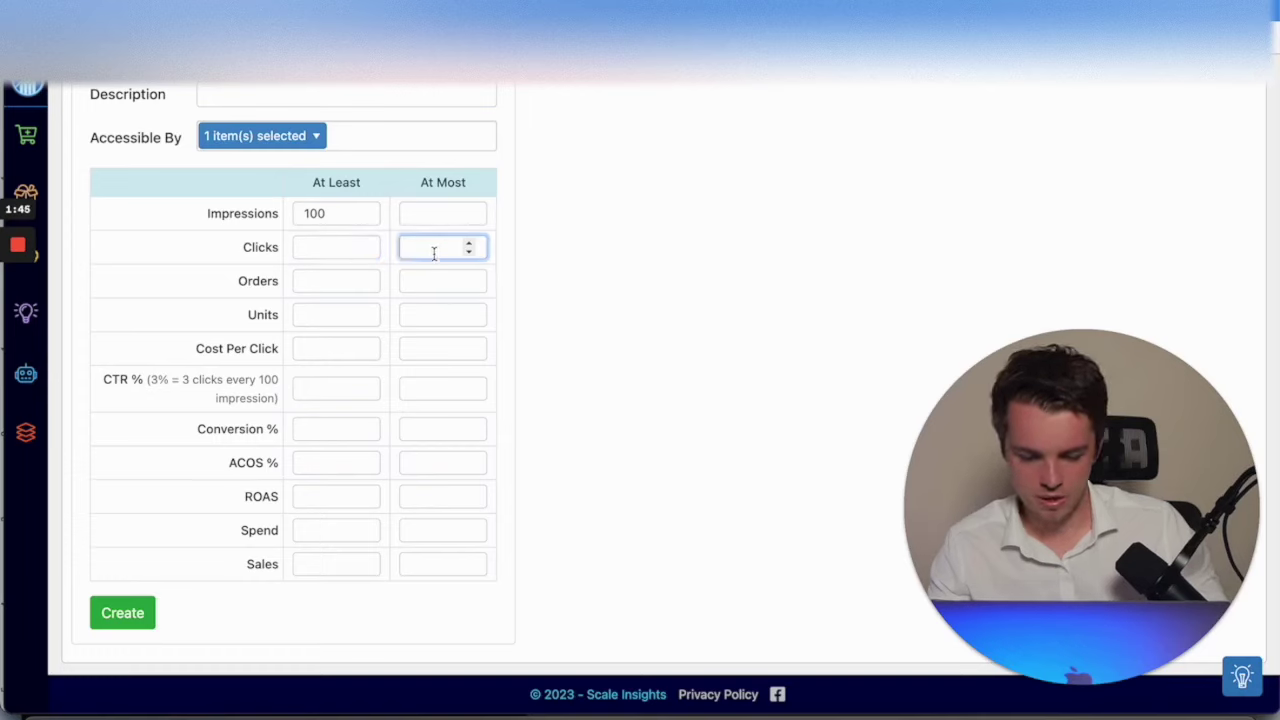
text(1)
key(BackSpace)
text(2)
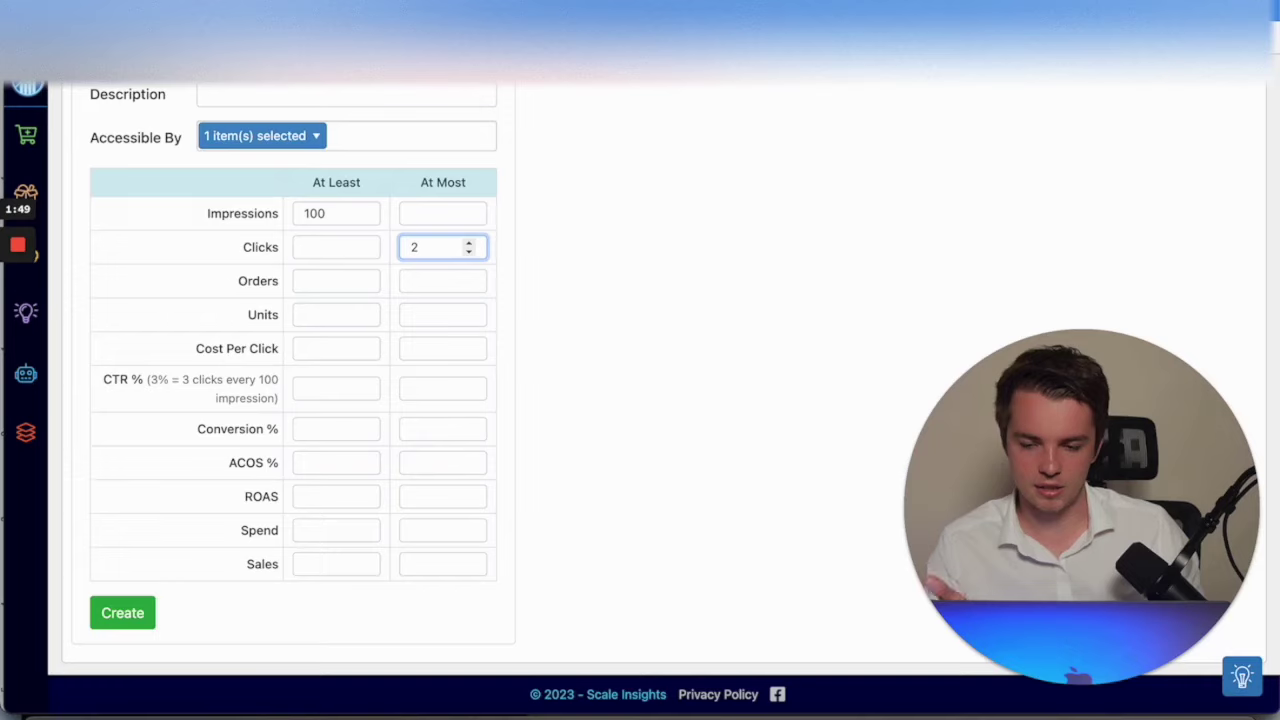
click(406, 285)
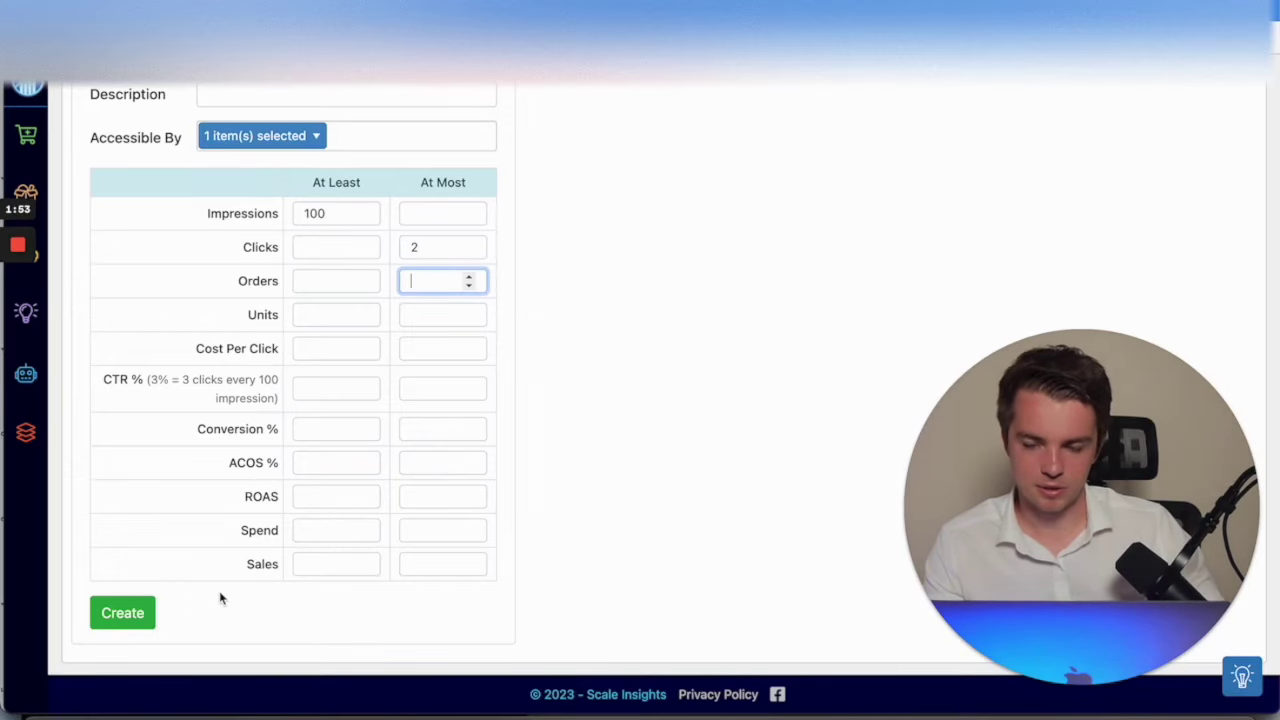
scroll(221, 598, up, 1)
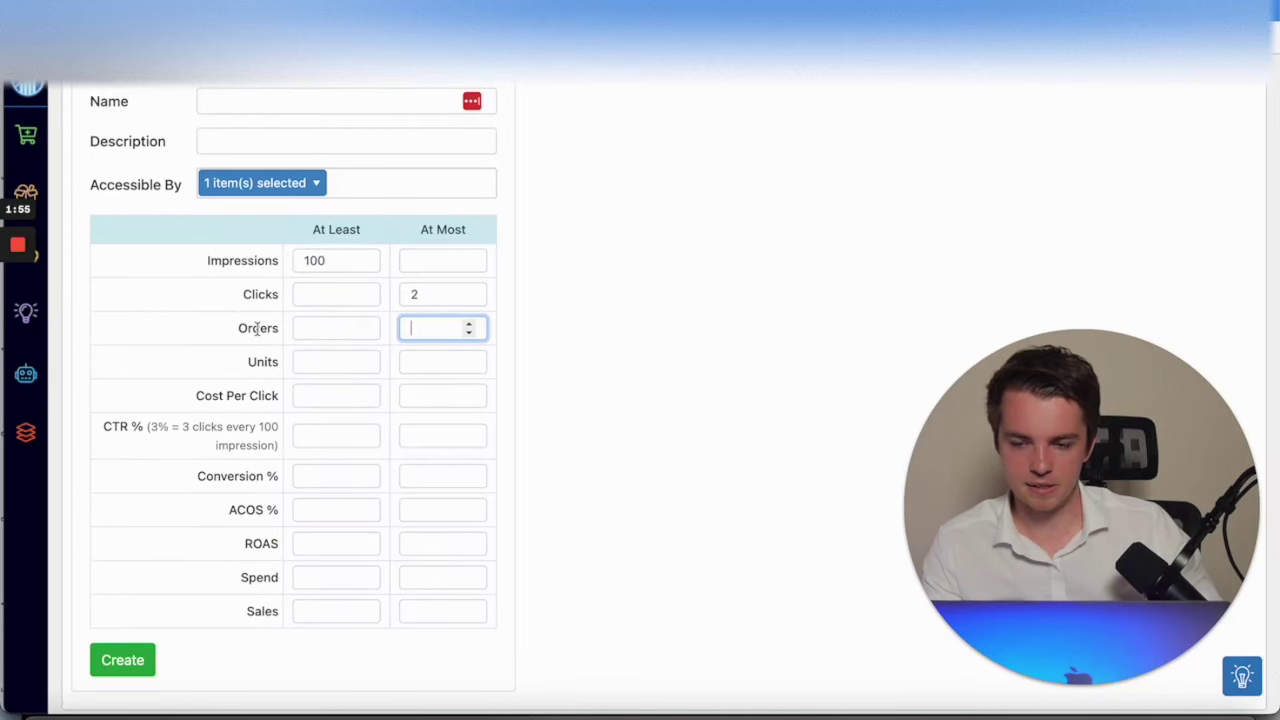
scroll(257, 329, up, 2)
Go back to the Edit Bidding Rule form and scroll down to its Target ACOS adjustment.
click(265, 125)
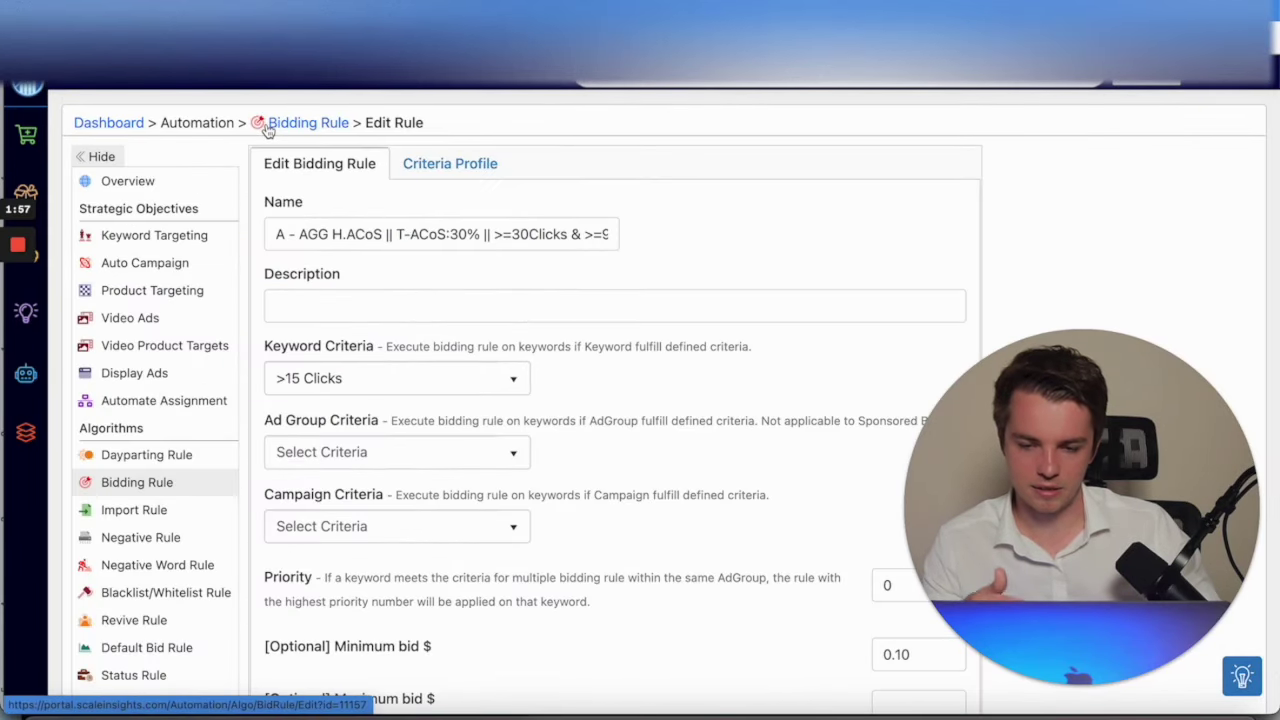
click(456, 178)
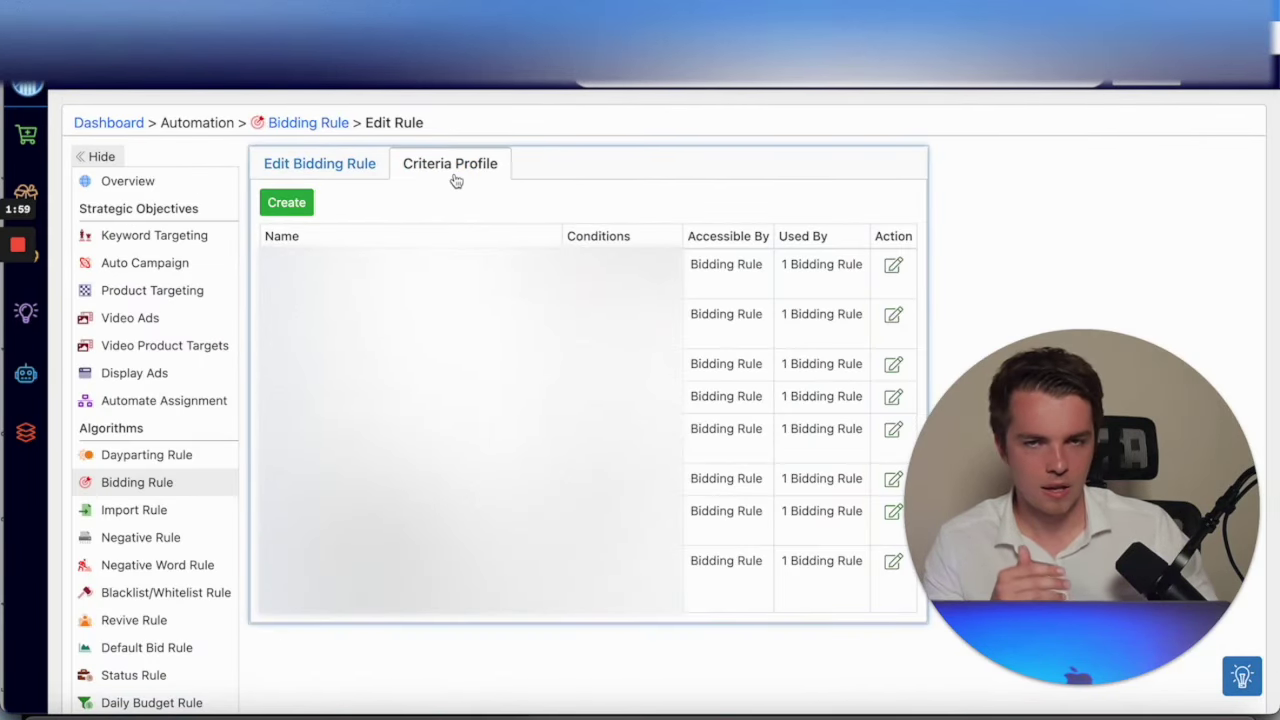
click(366, 170)
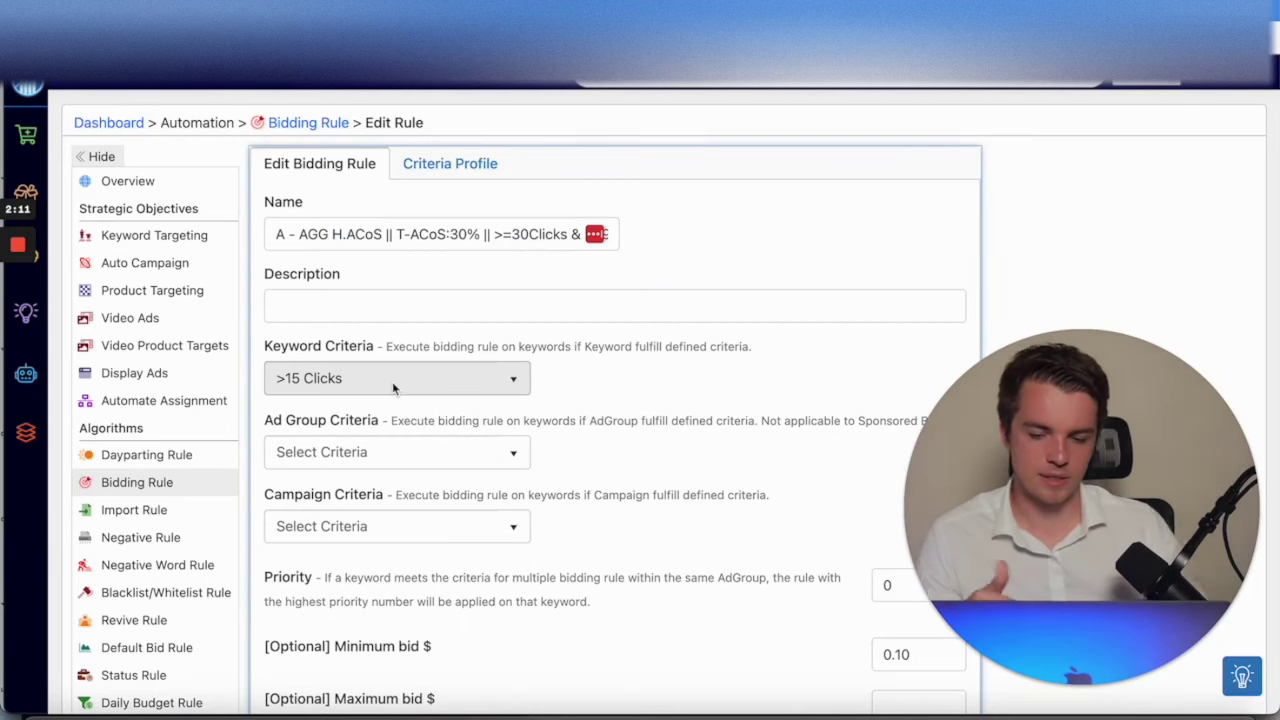
scroll(393, 388, down, 1)
scroll(393, 388, down, 5)
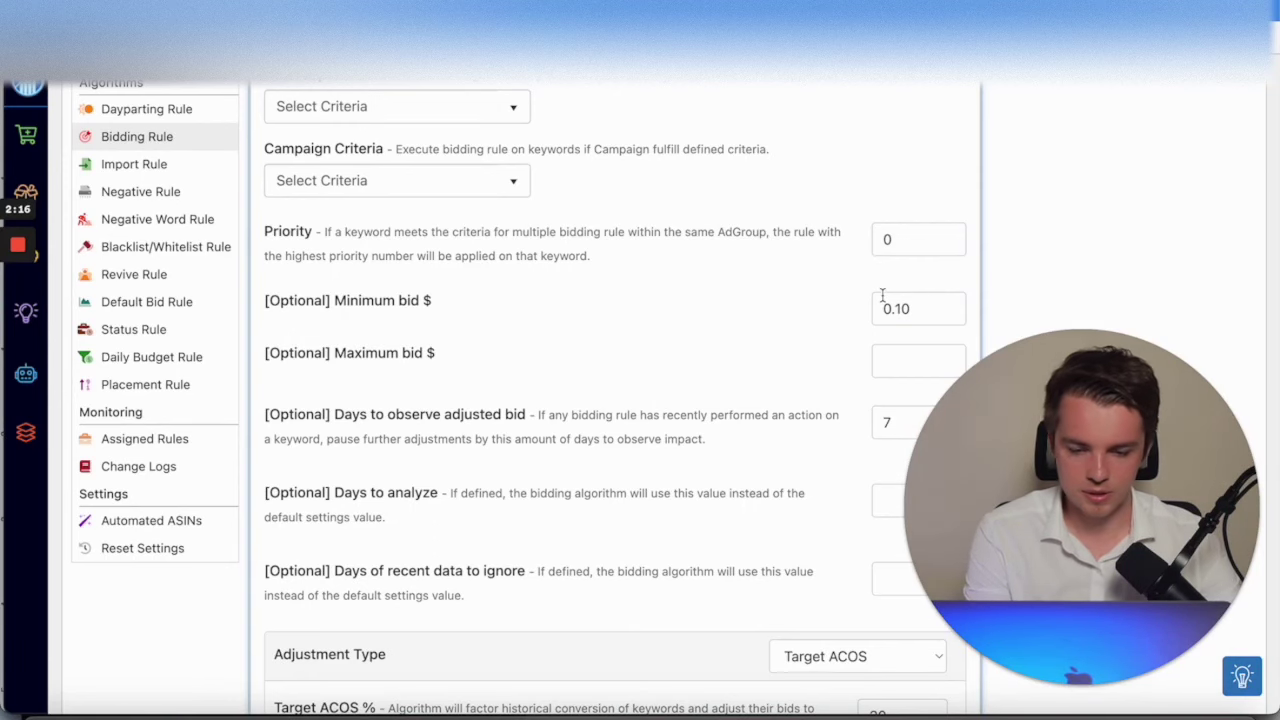
scroll(882, 295, down, 1)
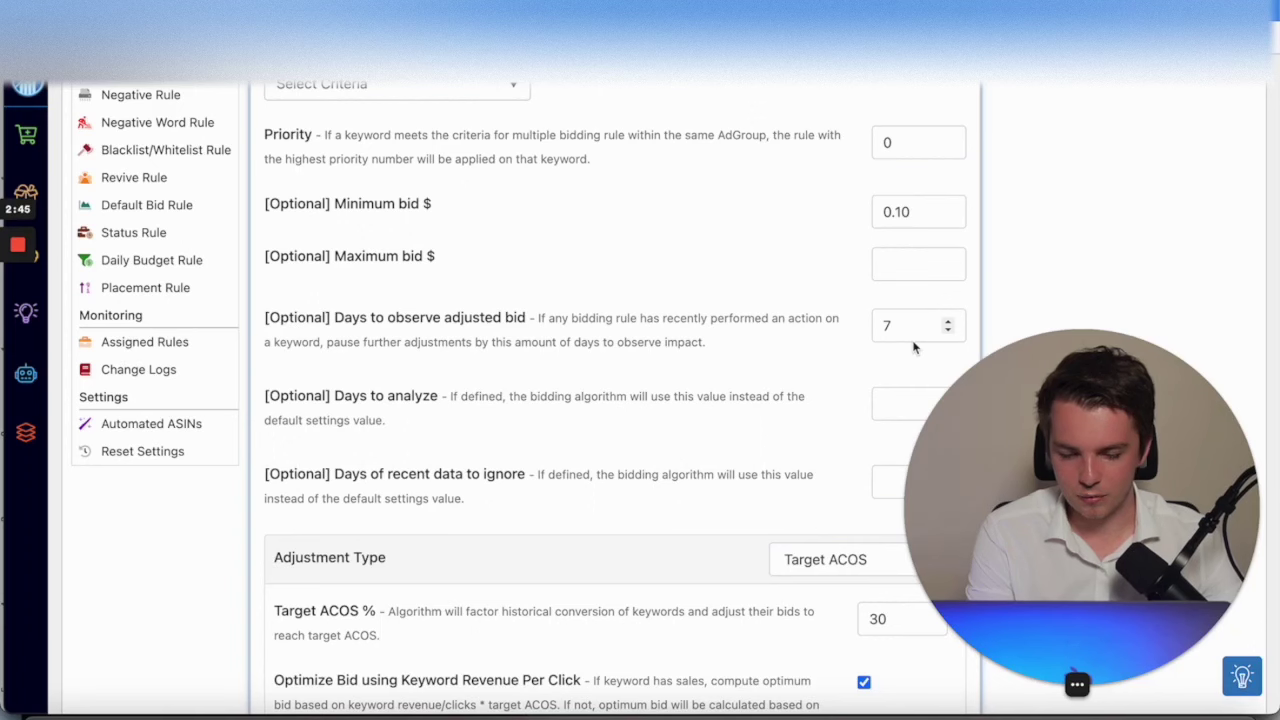
scroll(740, 347, down, 3)
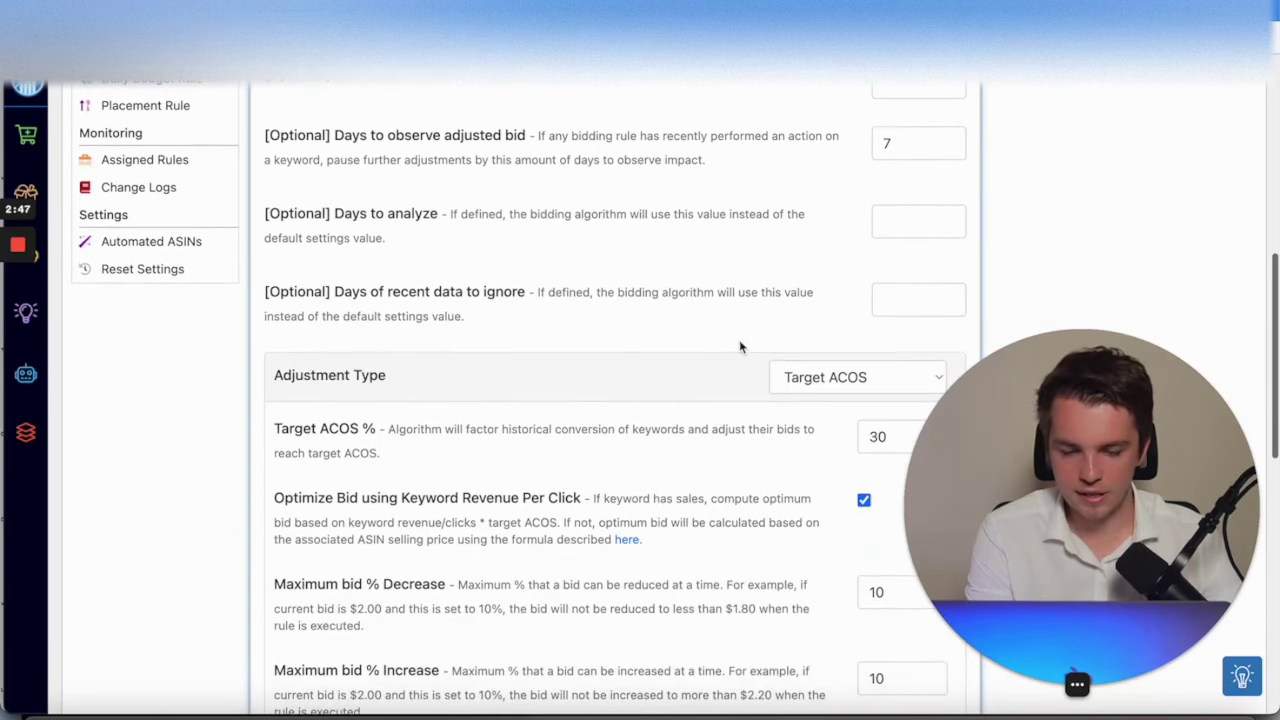
scroll(740, 347, down, 1)
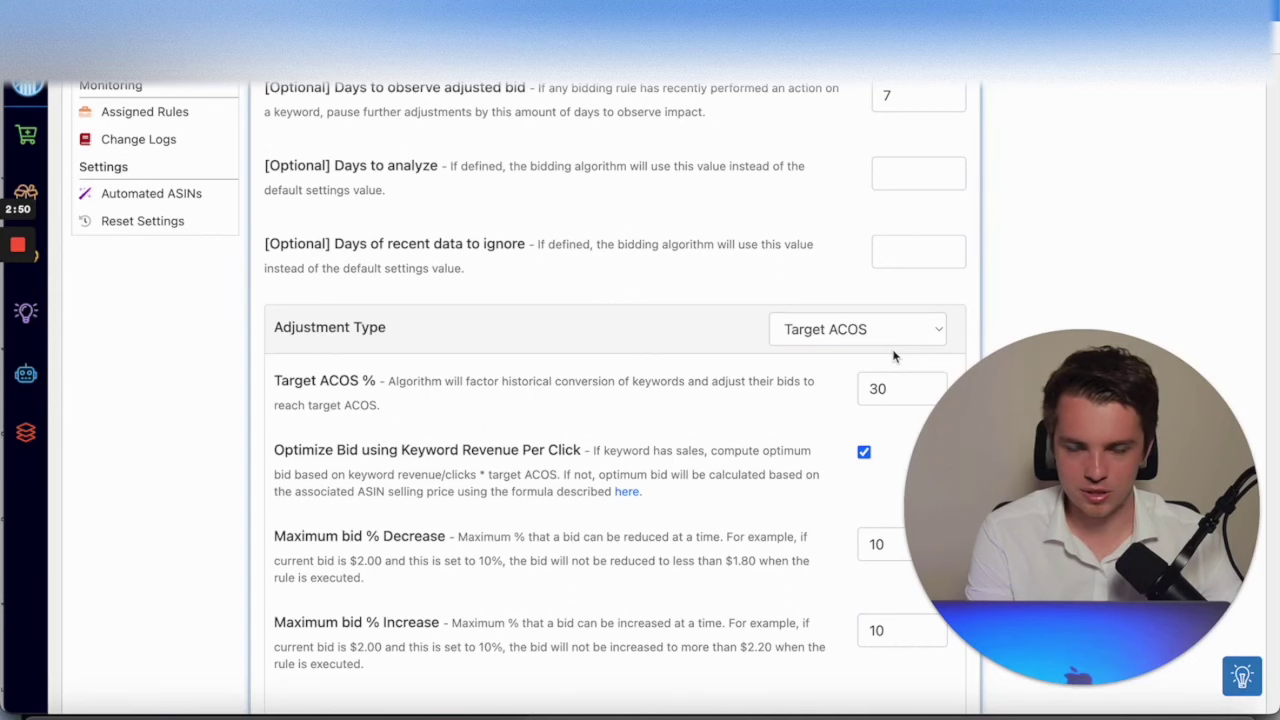
scroll(893, 355, down, 3)
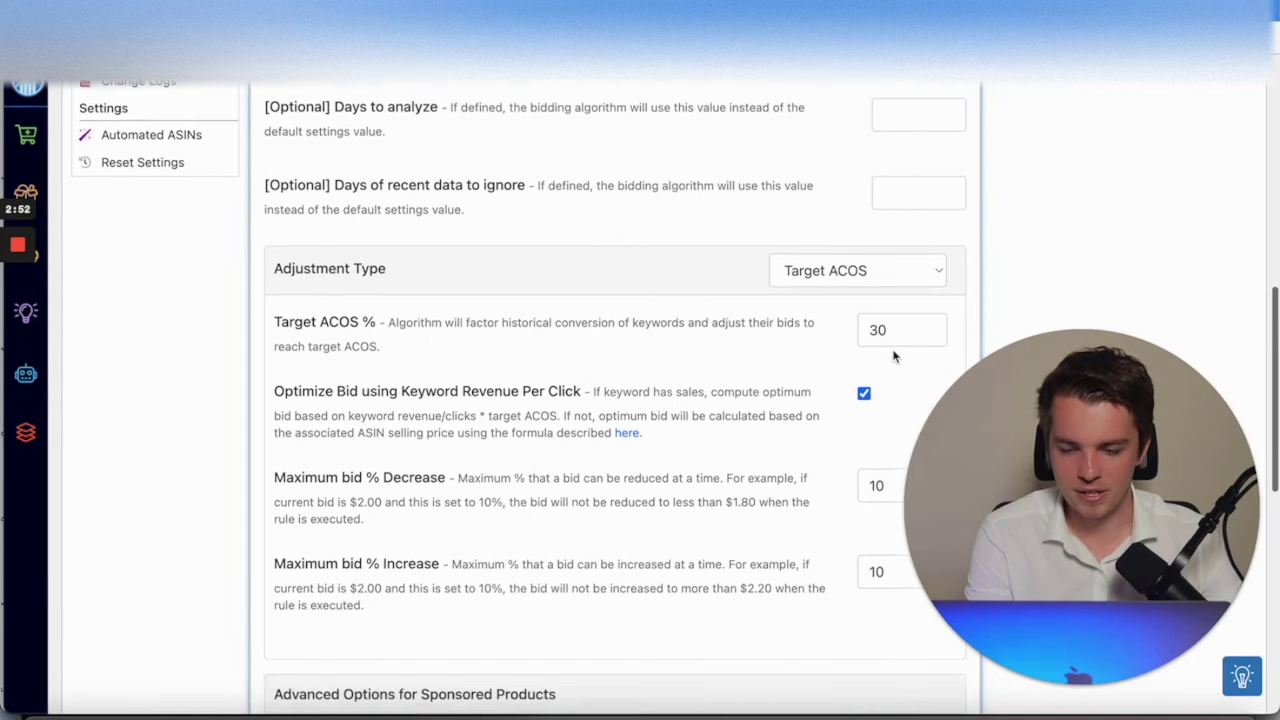
scroll(893, 350, down, 1)
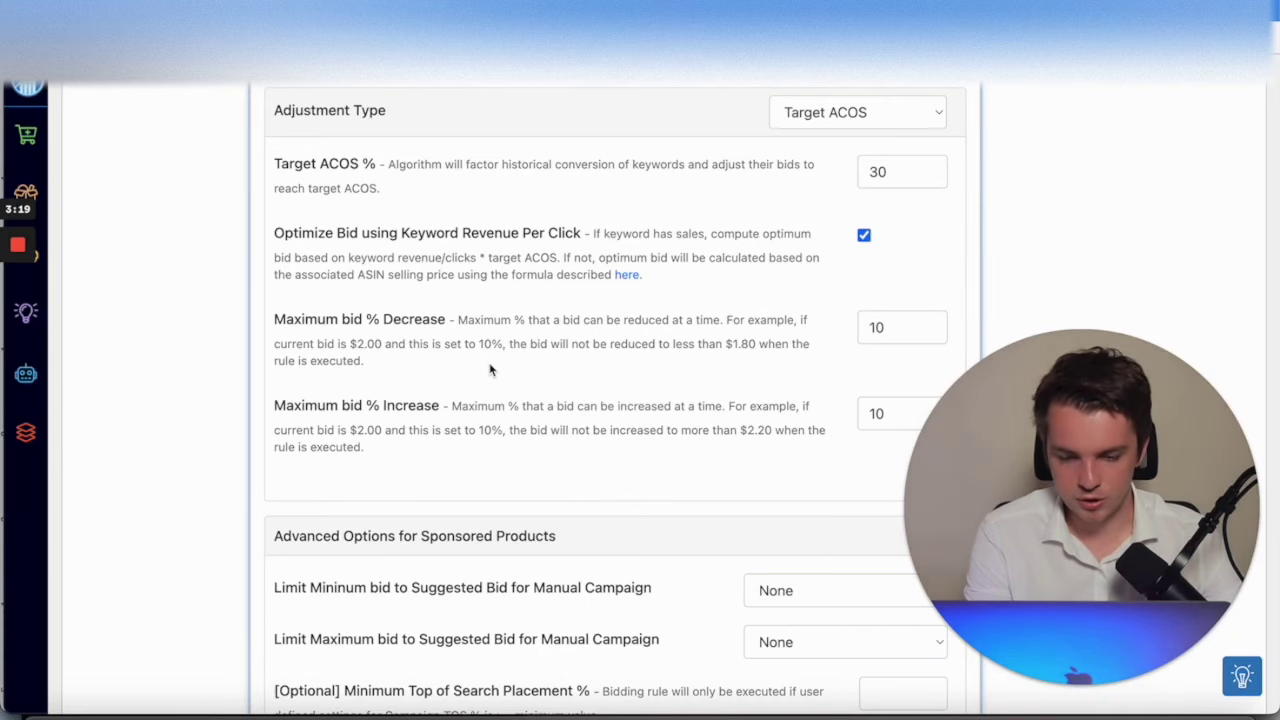
scroll(490, 370, down, 3)
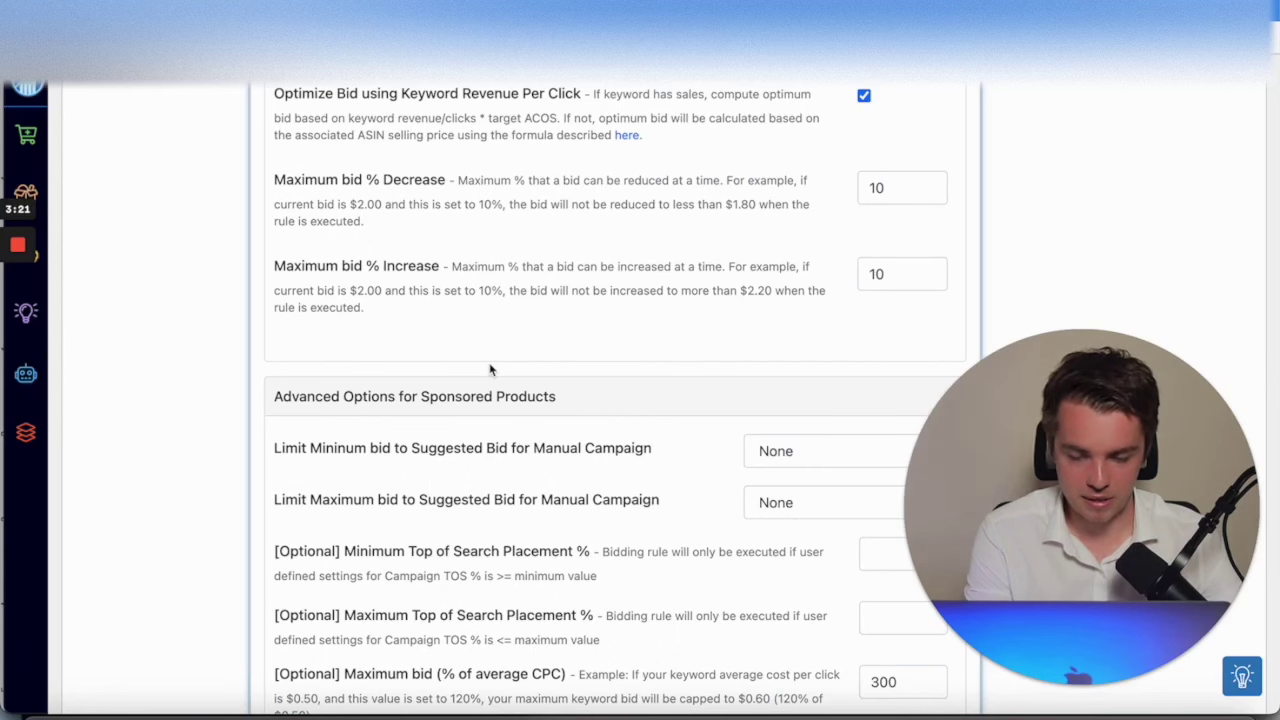
scroll(490, 370, down, 2)
scroll(490, 368, down, 1)
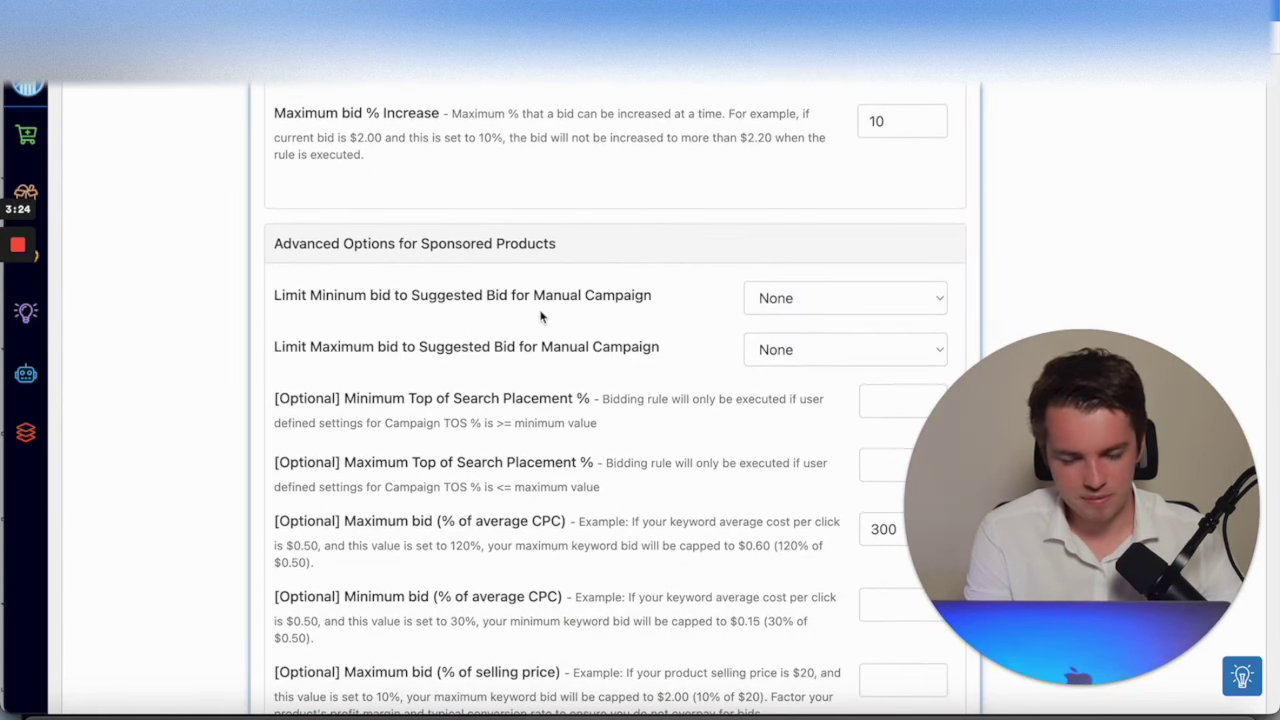
scroll(543, 317, down, 3)
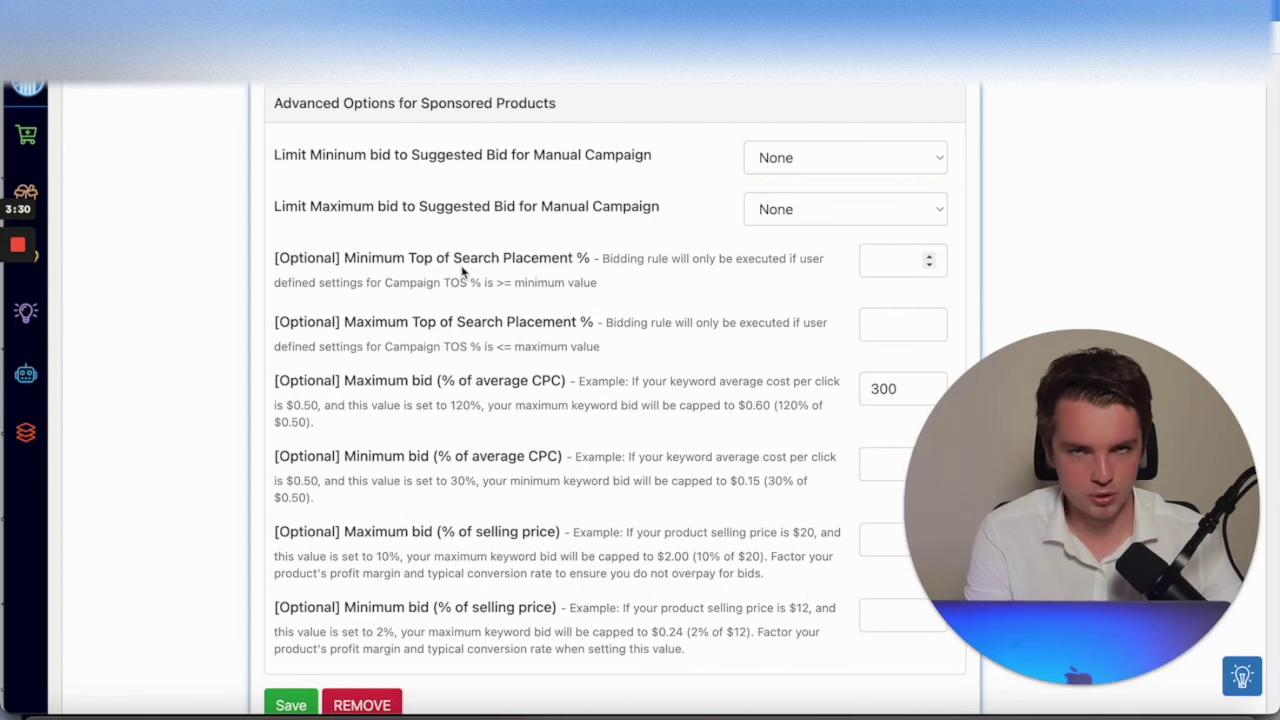
scroll(463, 275, down, 1)
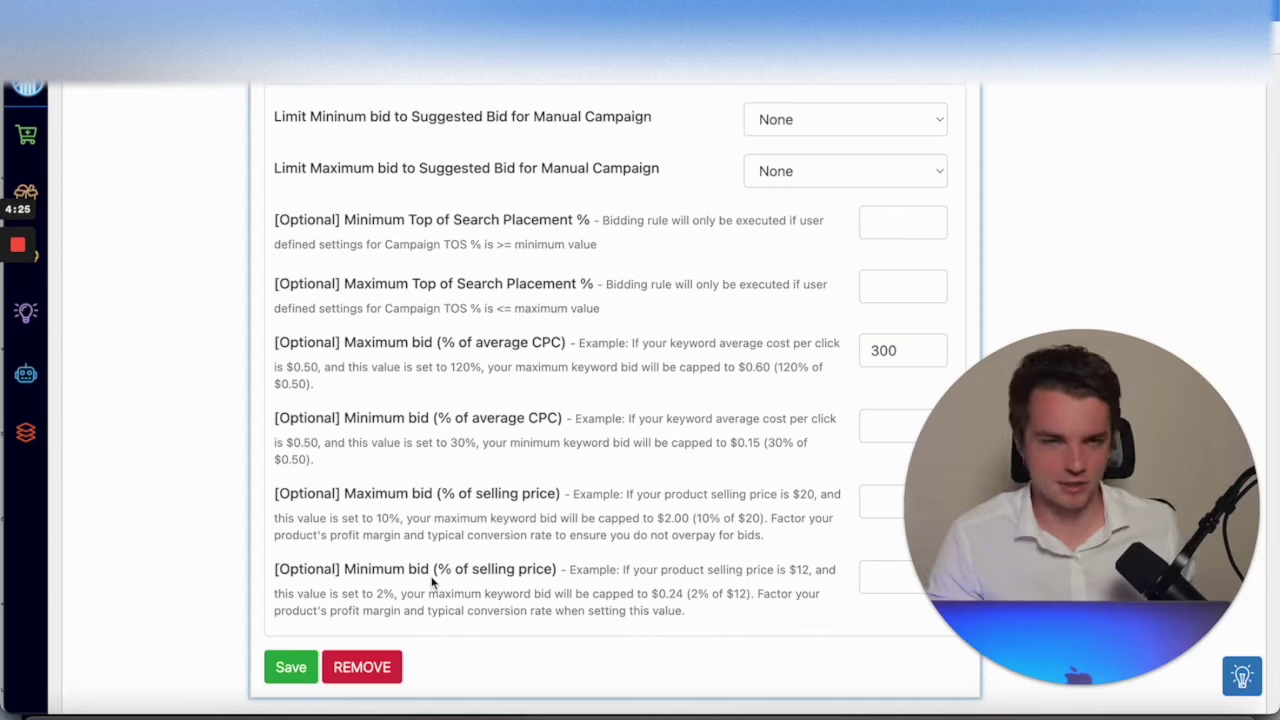
Scroll back up to the top of the bidding rule page.
scroll(432, 582, up, 3)
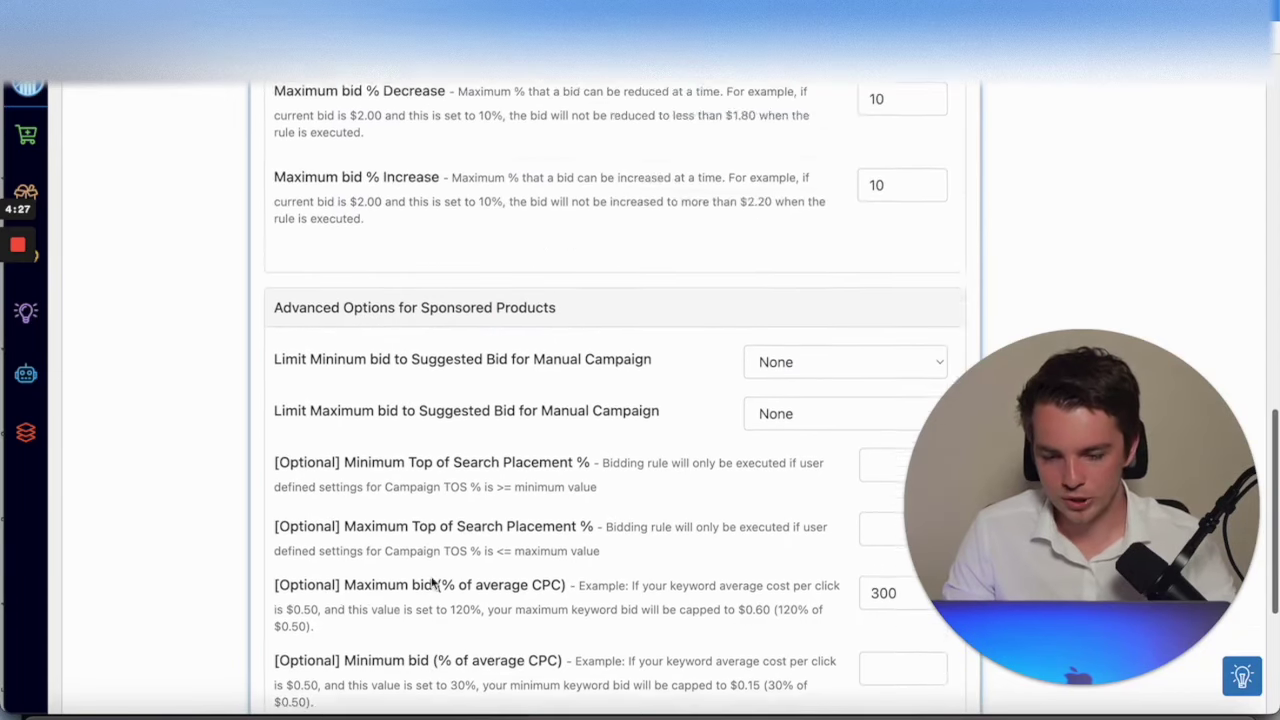
scroll(432, 582, up, 10)
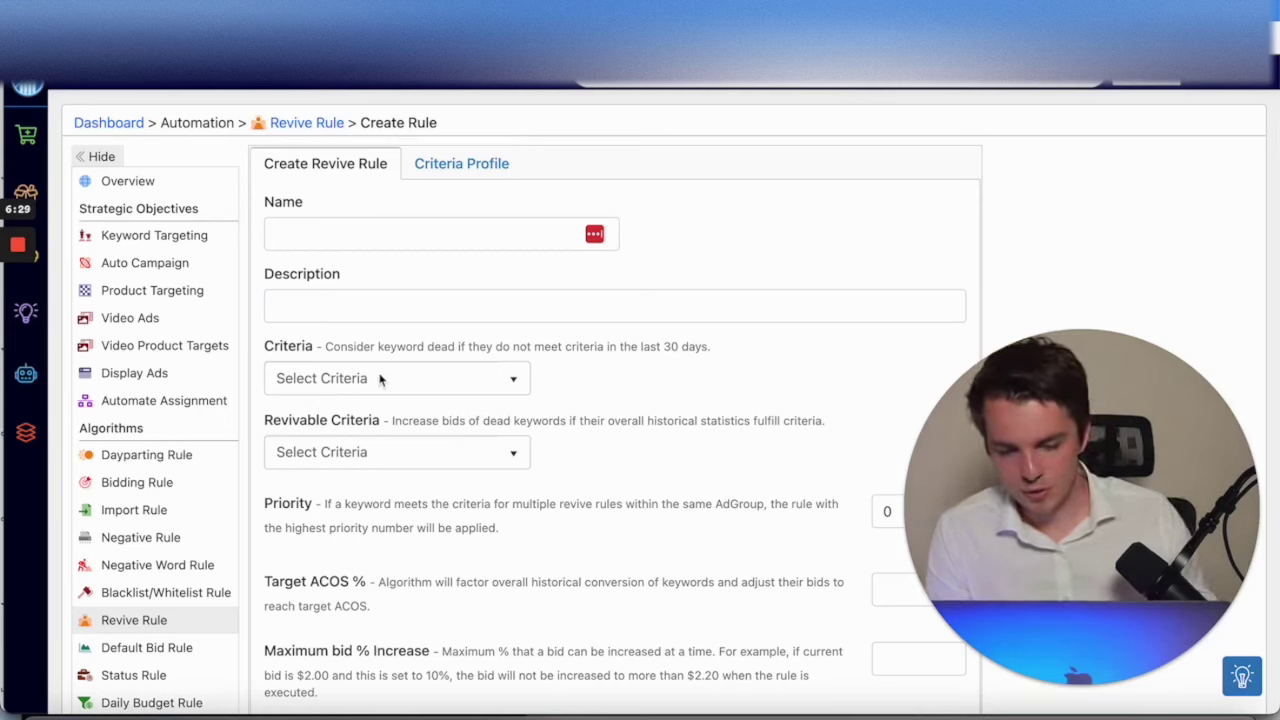
click(399, 384)
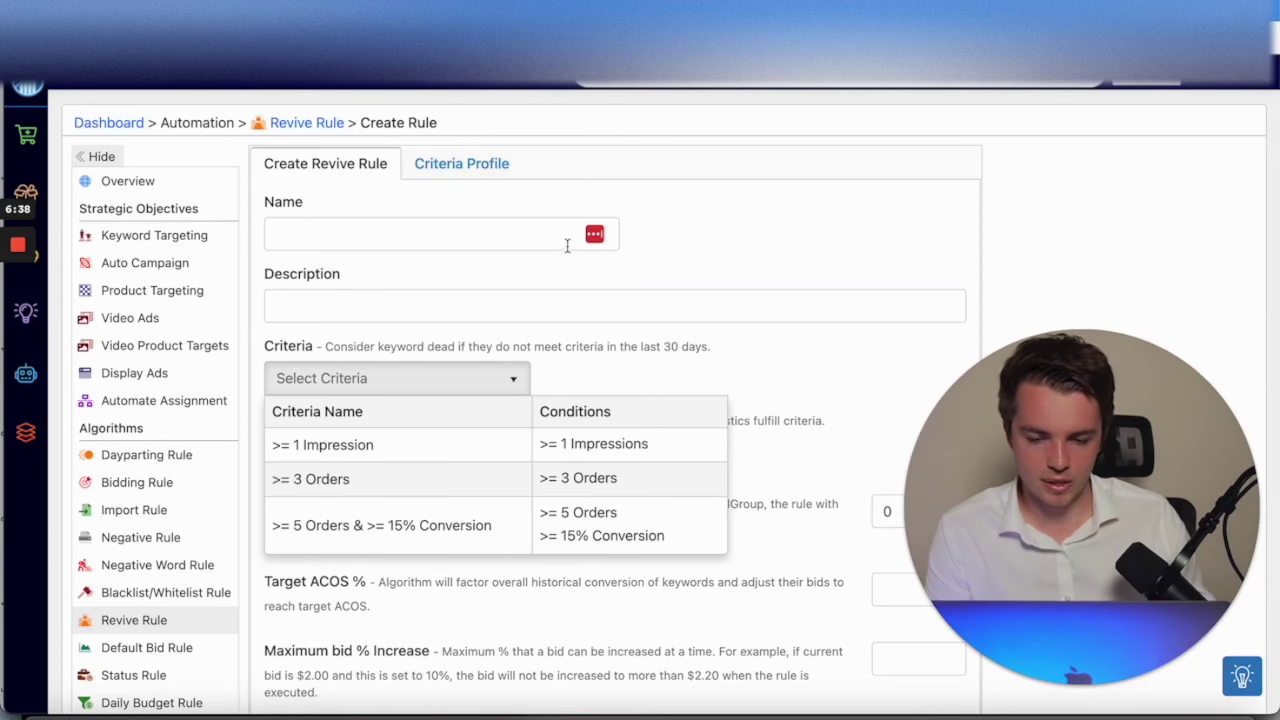
click(561, 290)
scroll(487, 486, down, 3)
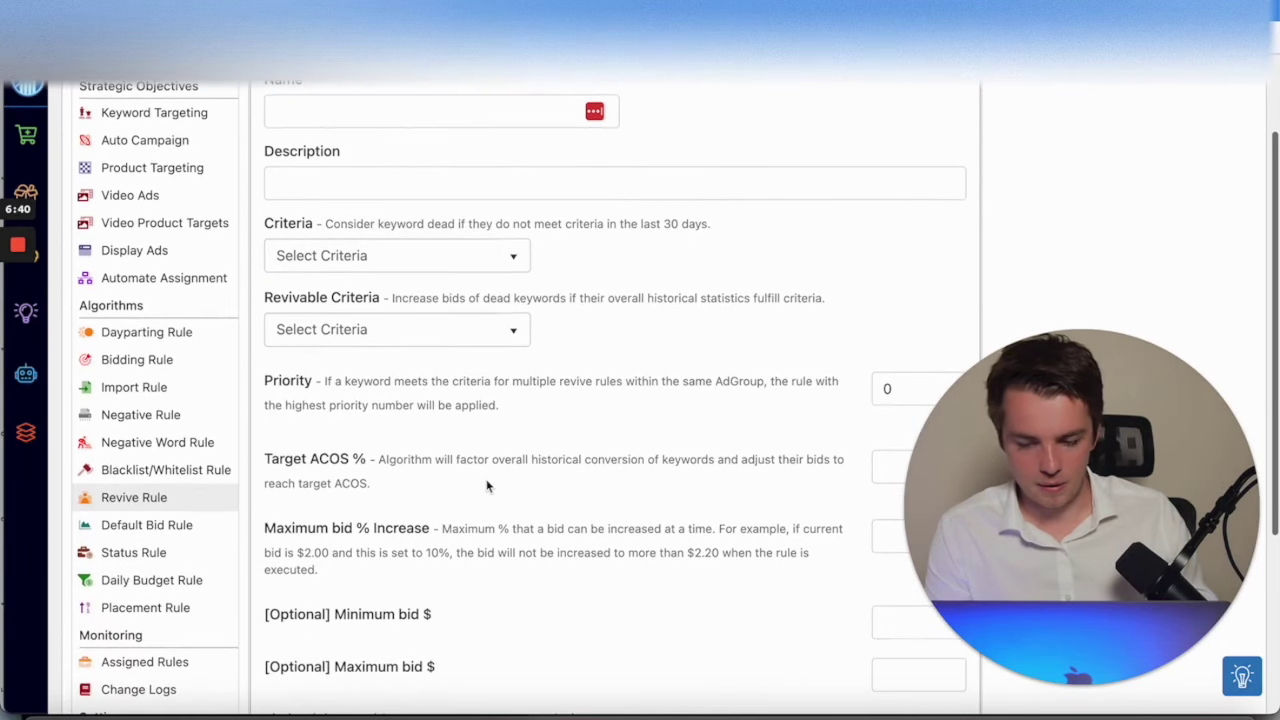
scroll(487, 486, down, 3)
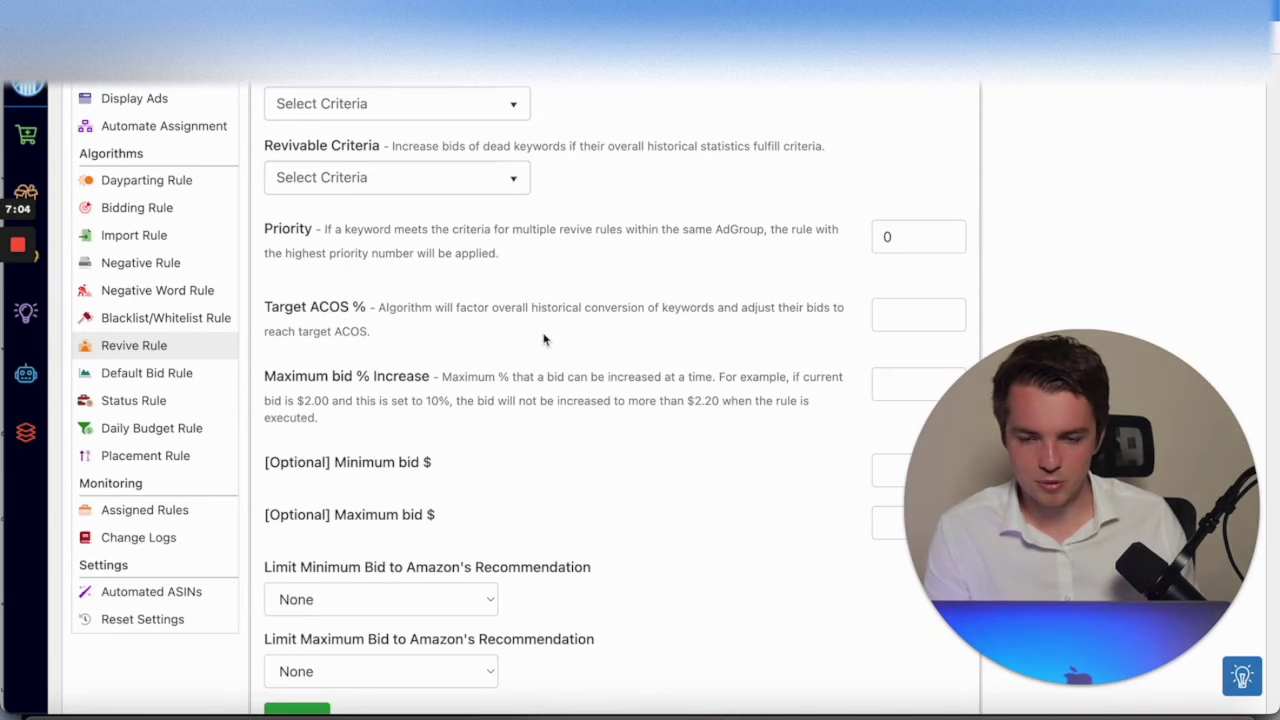
scroll(544, 340, up, 3)
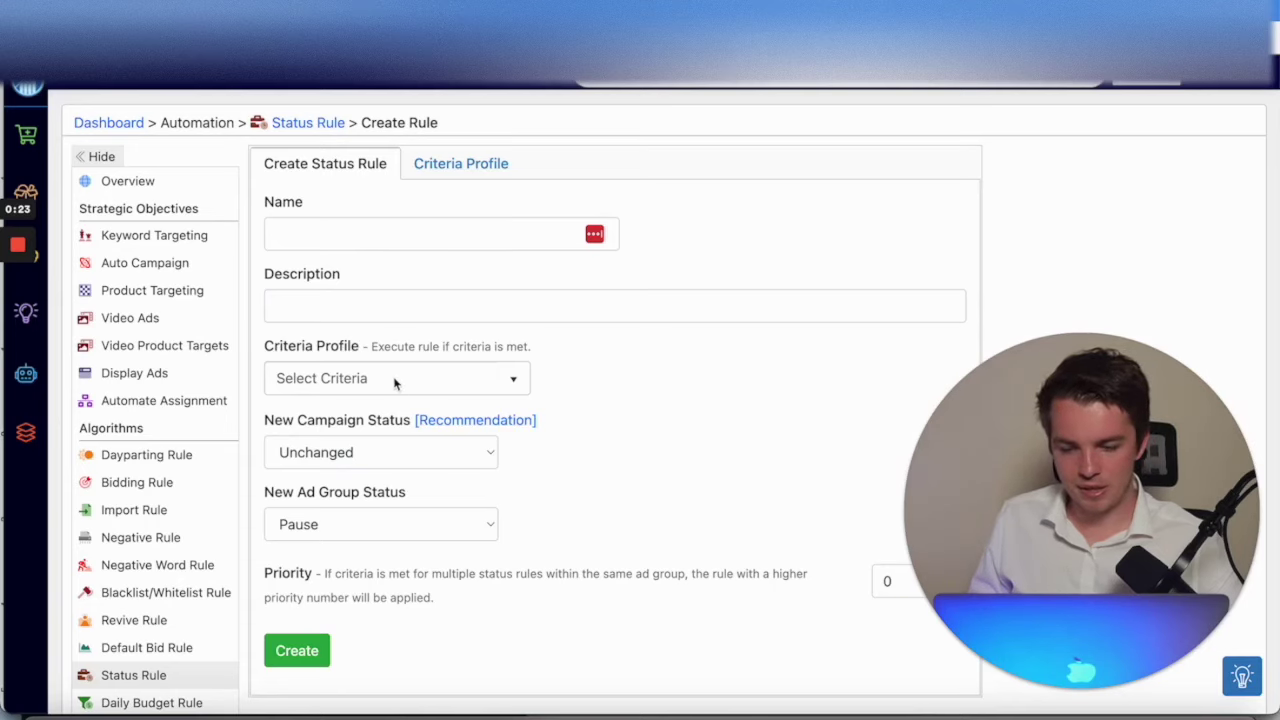
click(372, 460)
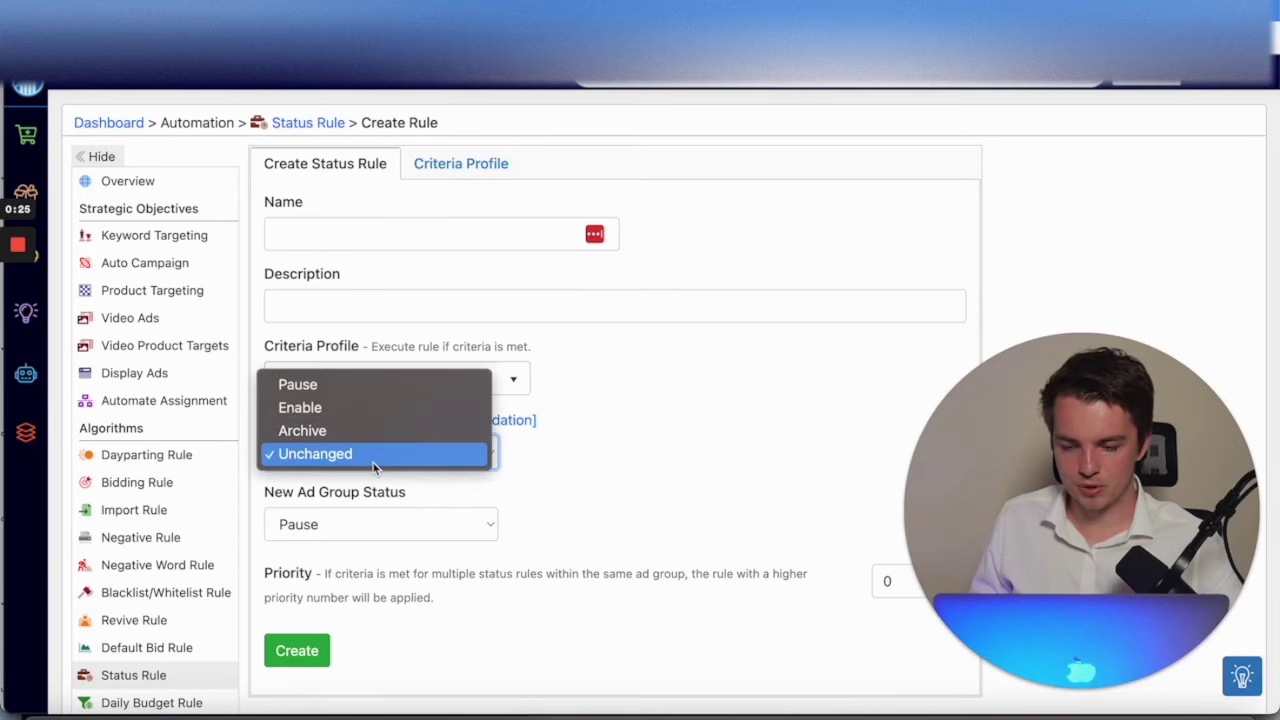
click(540, 476)
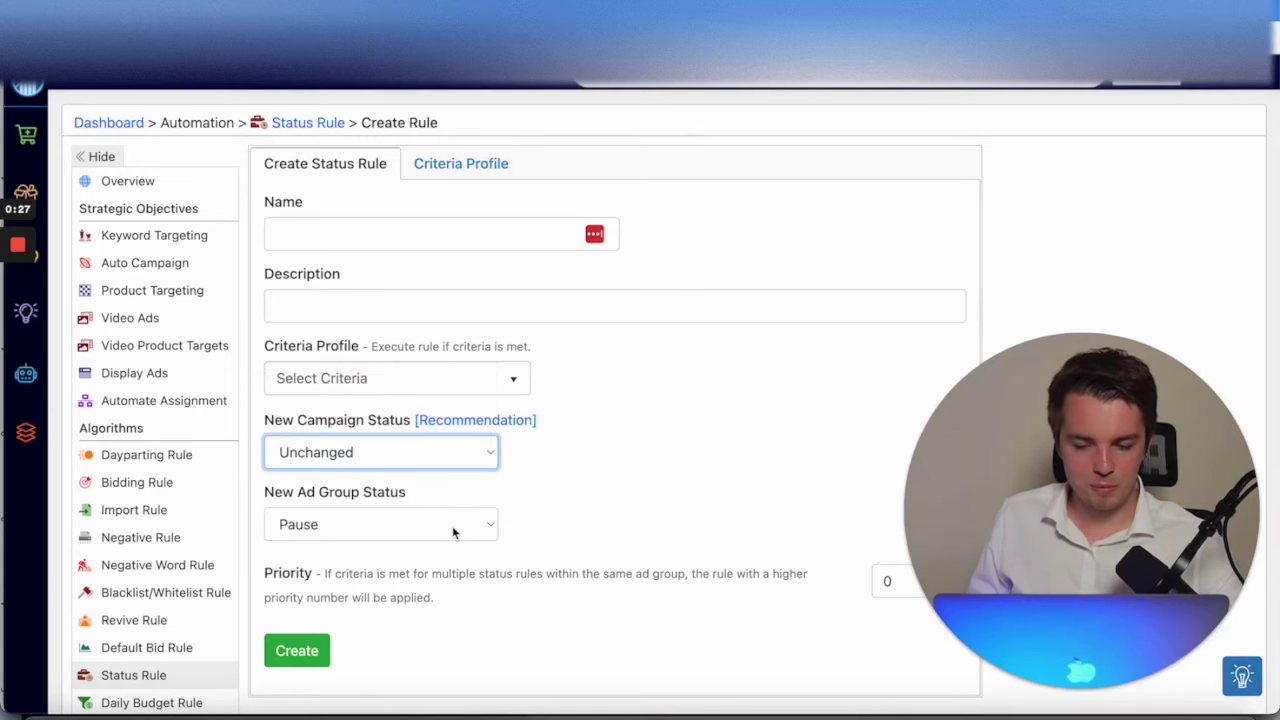
click(364, 466)
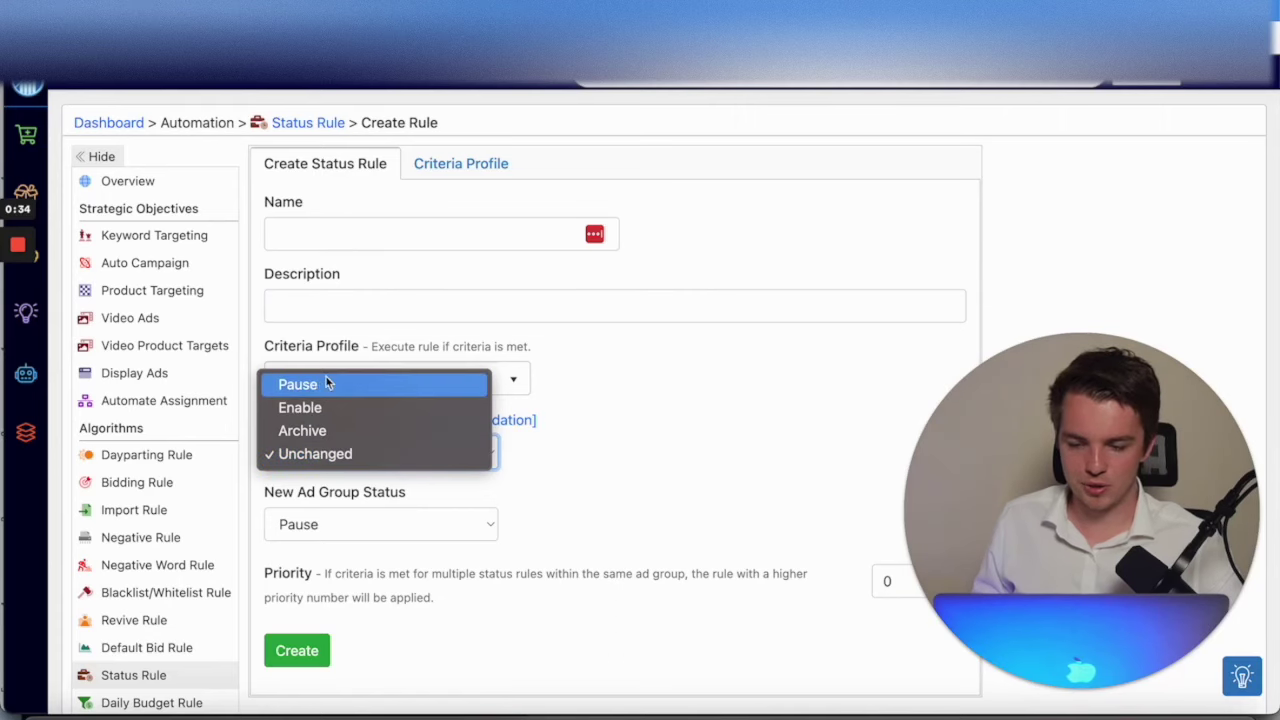
click(656, 507)
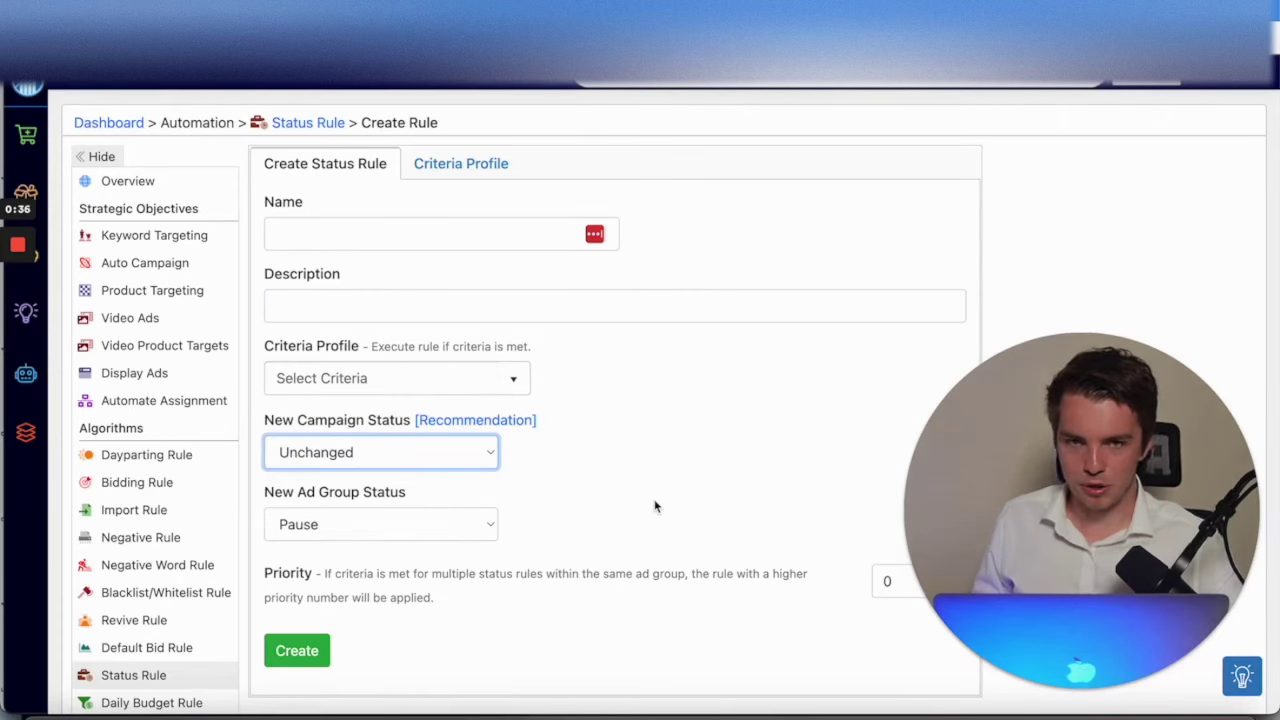